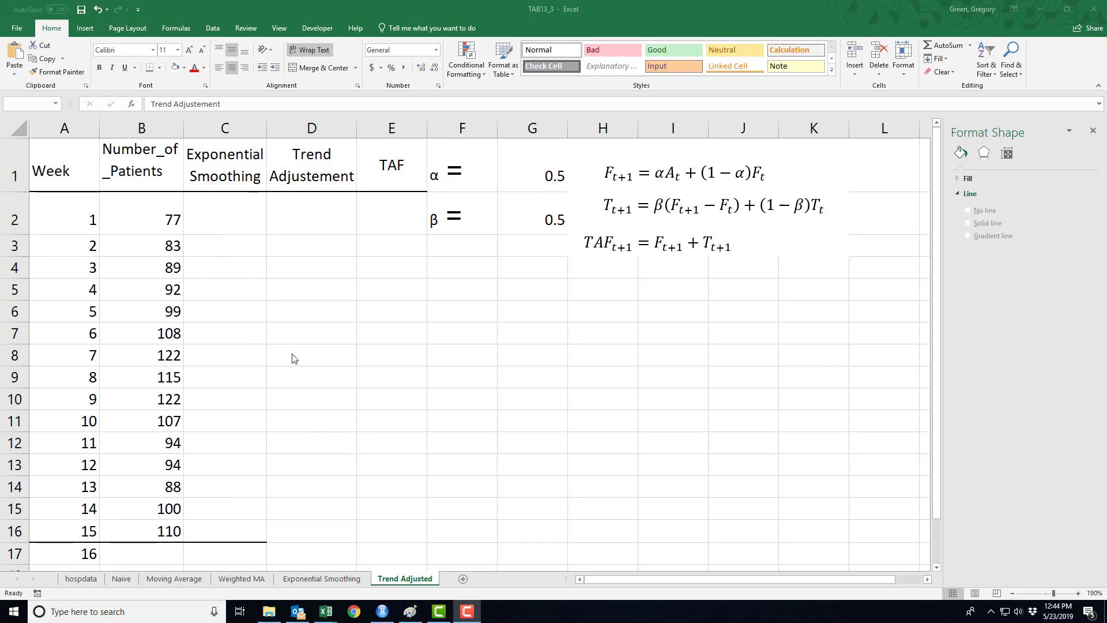
# Enter =B2 in C3 so week 2's smoothing starts at 77 patients.
pyautogui.click(226, 246)
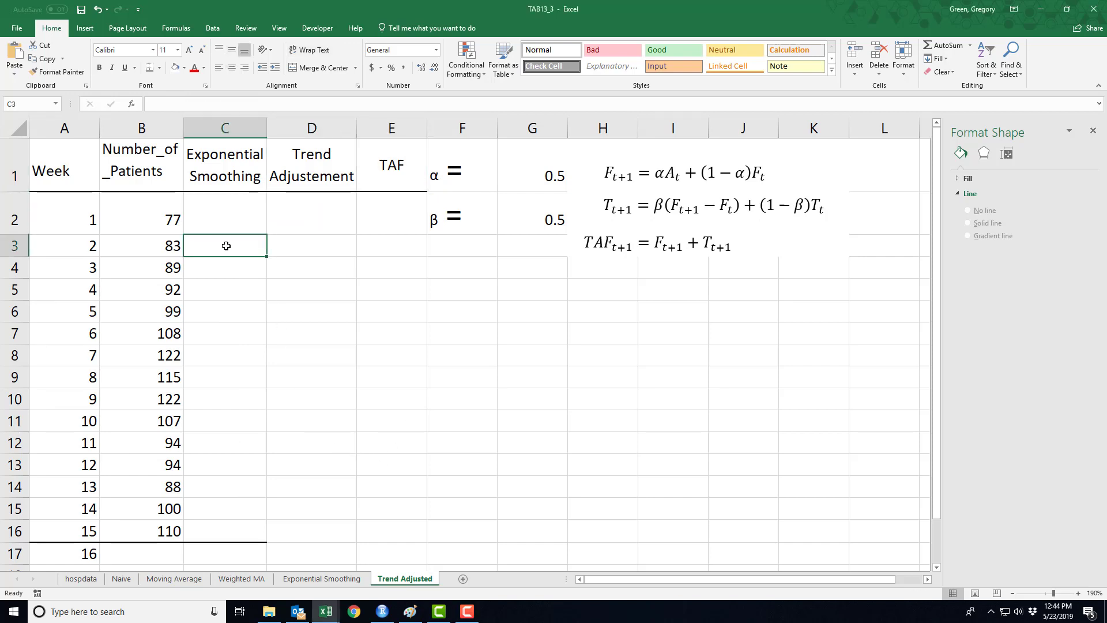
pyautogui.write('=')
pyautogui.press('Left')
pyautogui.press('Up')
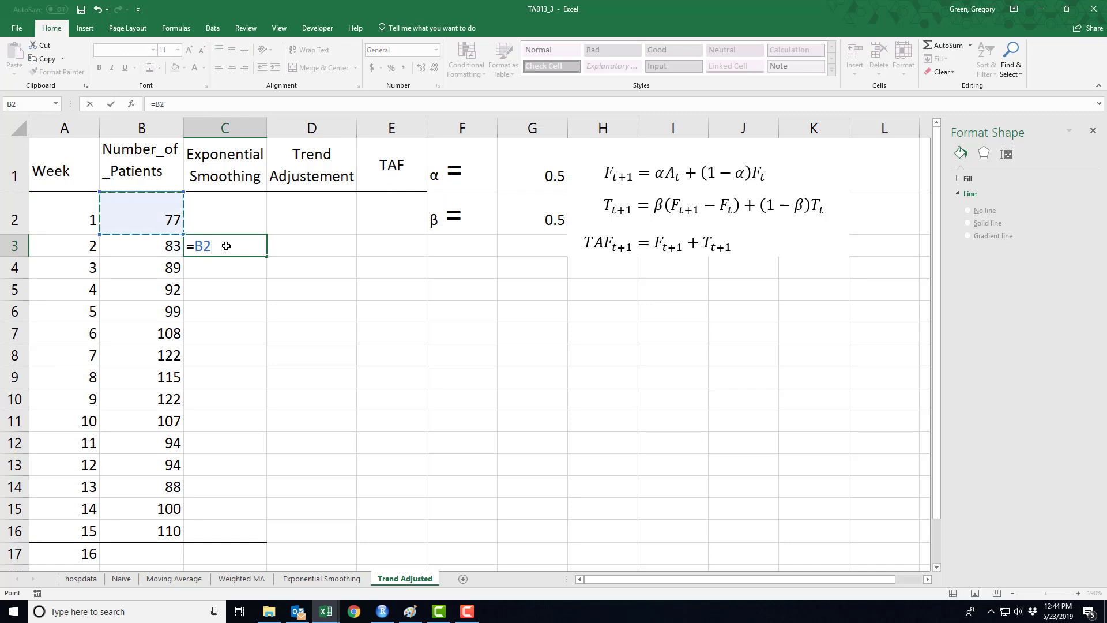
pyautogui.press('Return')
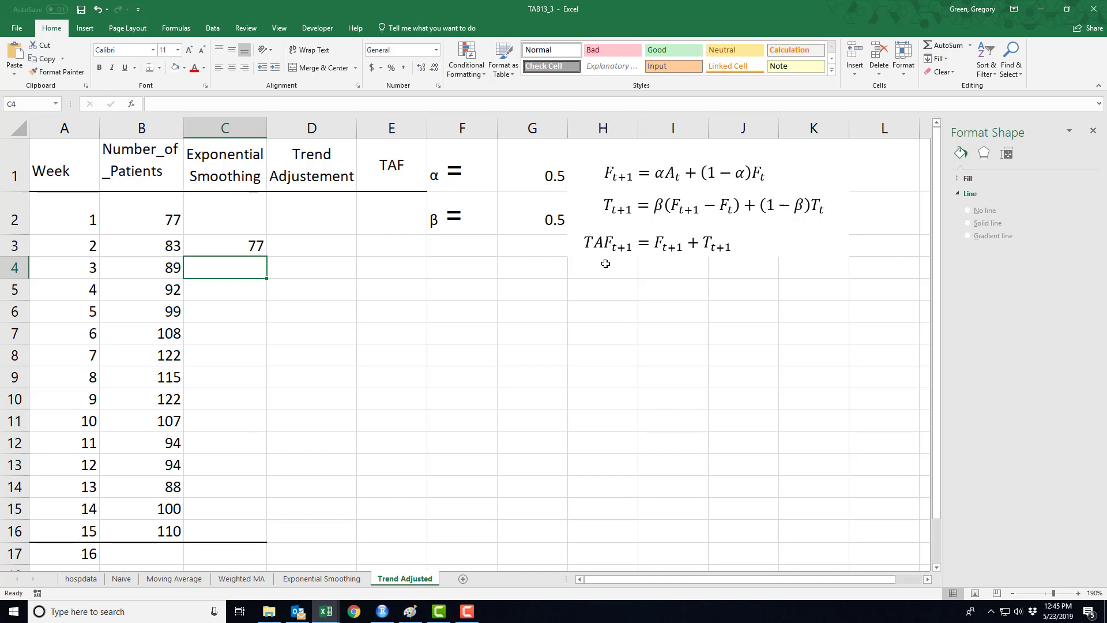
# Give week 2 a trend of 0 in D3 and a TAF of =C3+D3 (77) in E3.
pyautogui.click(309, 247)
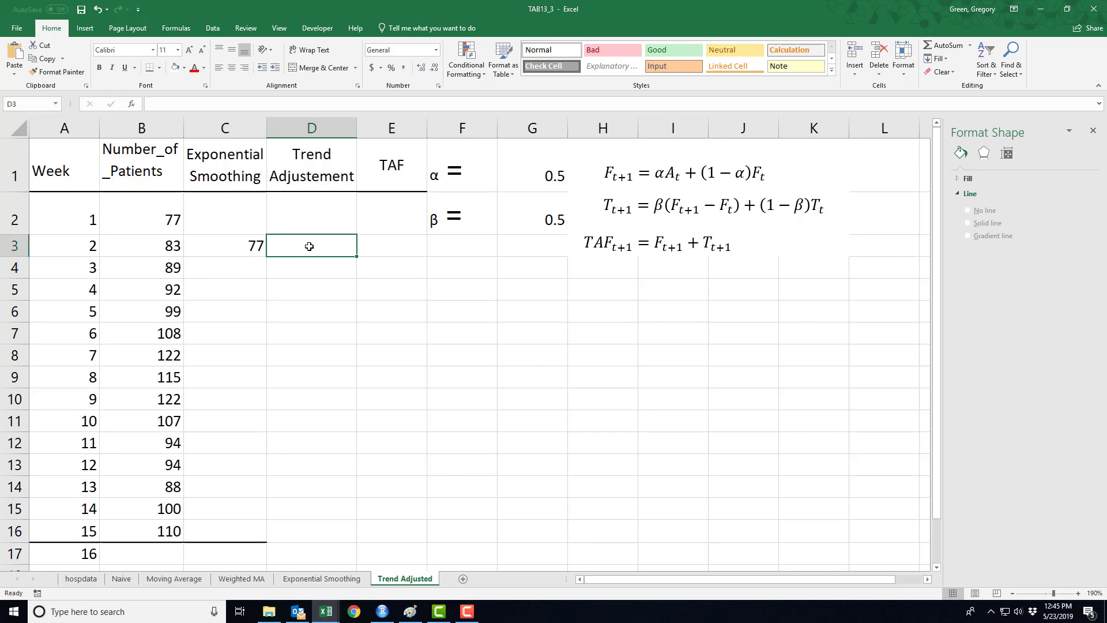
pyautogui.write('0')
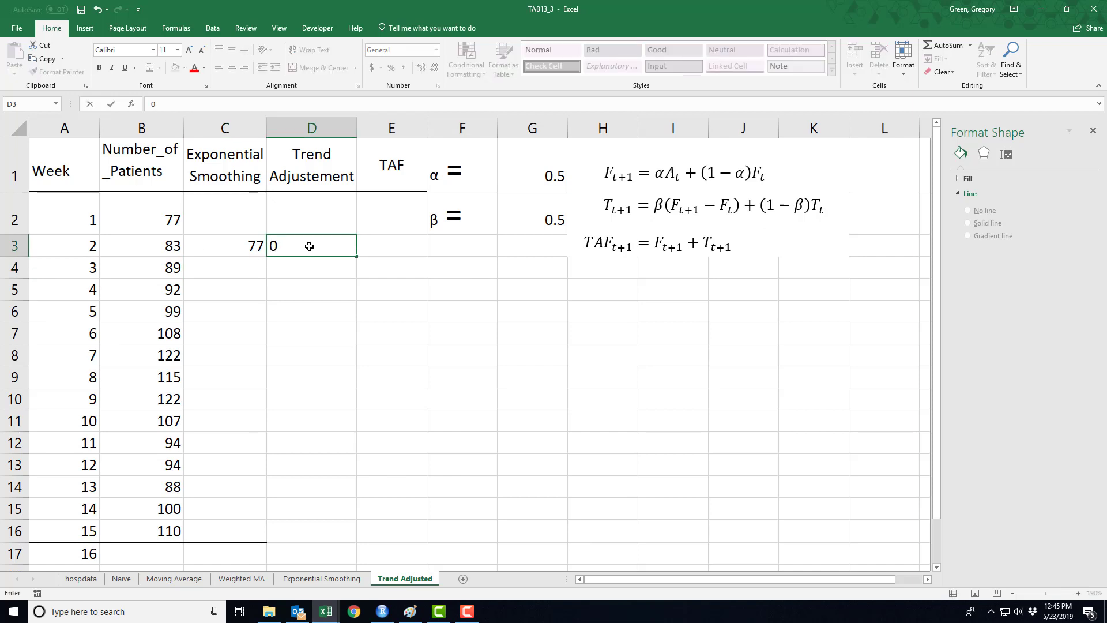
pyautogui.press('Tab')
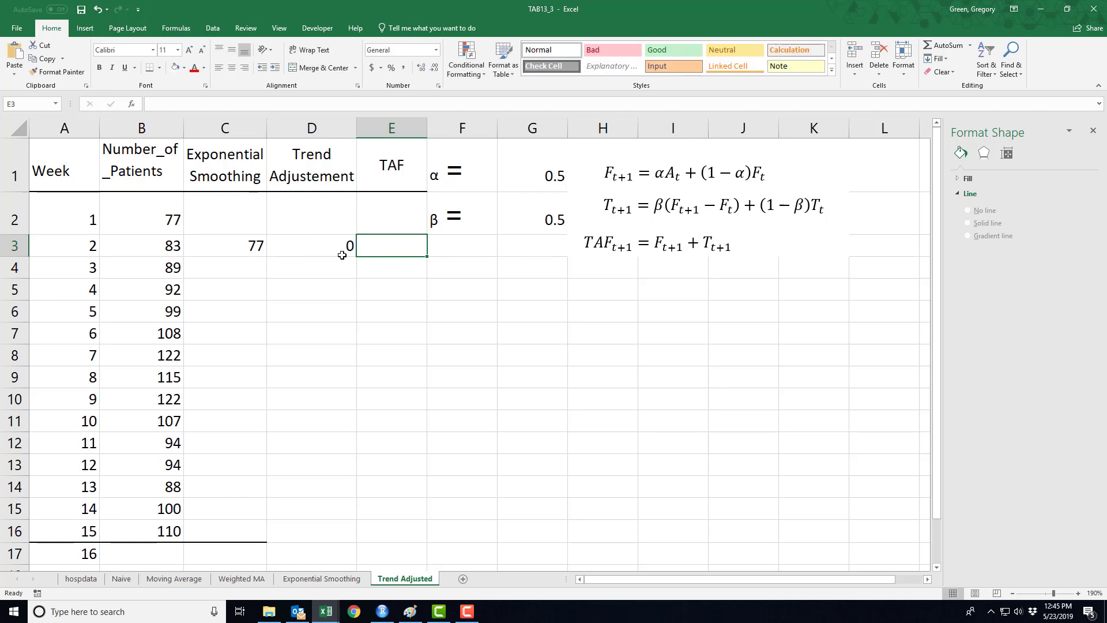
pyautogui.write('=')
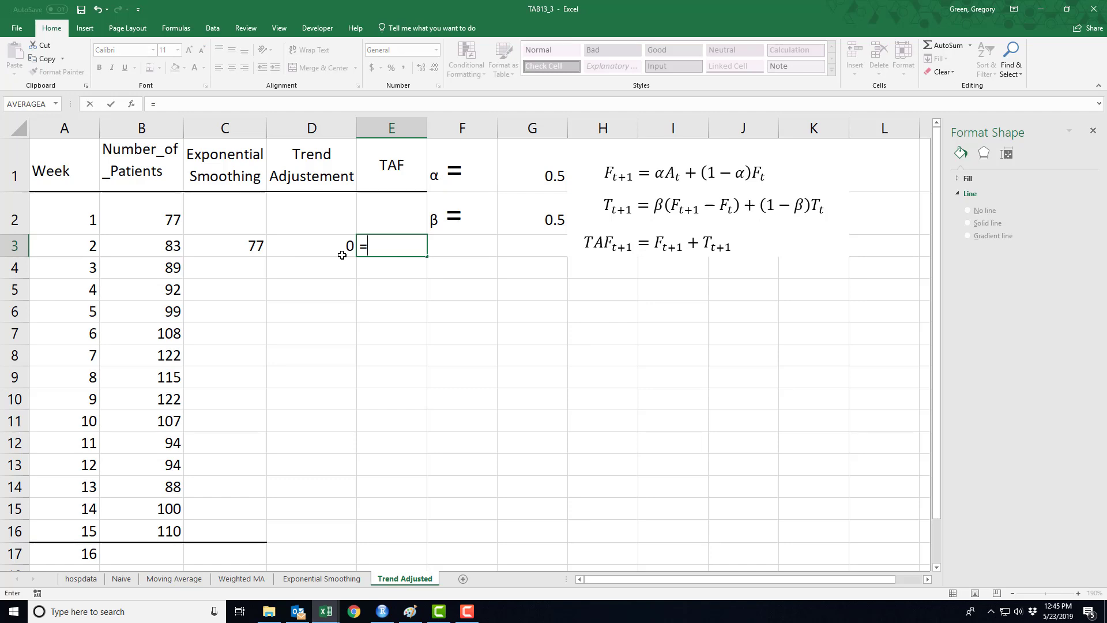
pyautogui.click(231, 247)
pyautogui.write('+')
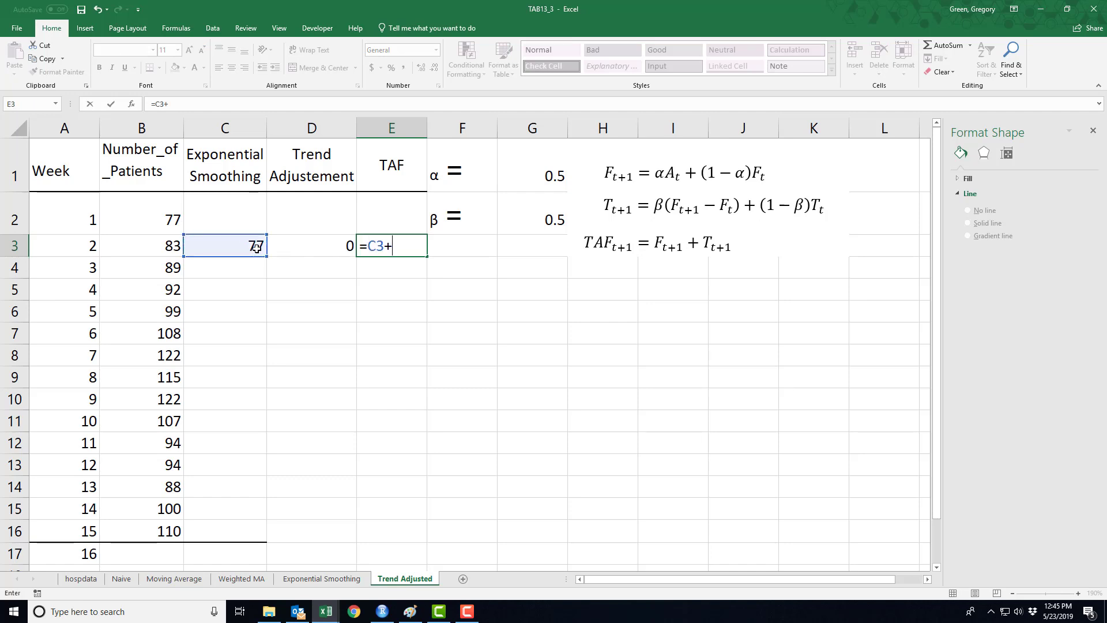
pyautogui.click(323, 246)
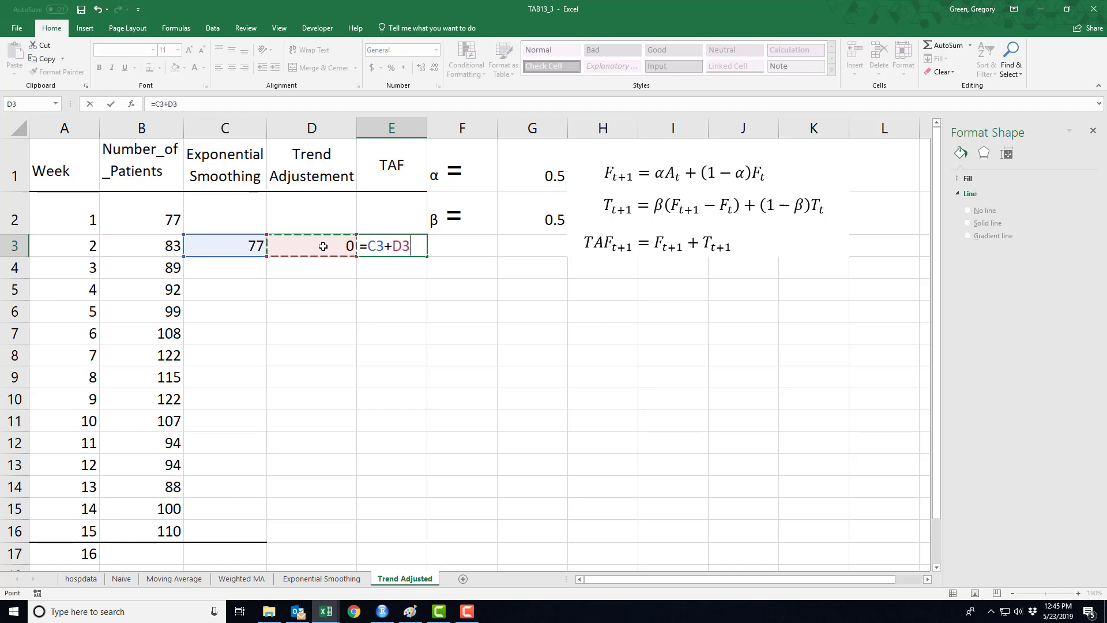
pyautogui.press('Return')
pyautogui.press('Left')
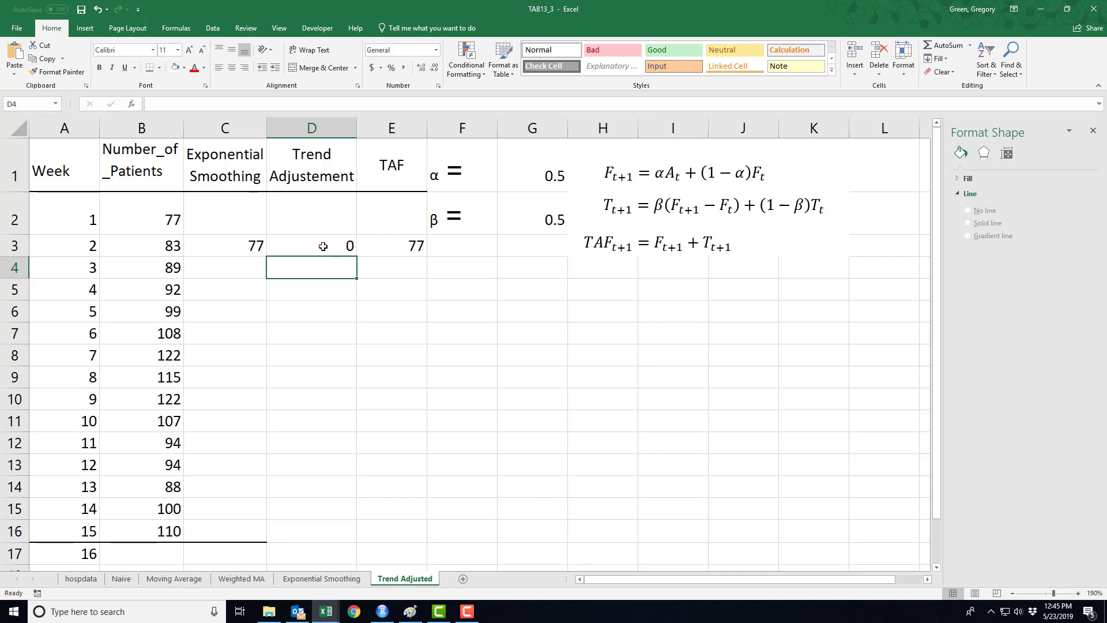
# Switch to the Exponential Smoothing sheet and inspect data point values on its patients-versus-forecast chart.
pyautogui.click(334, 580)
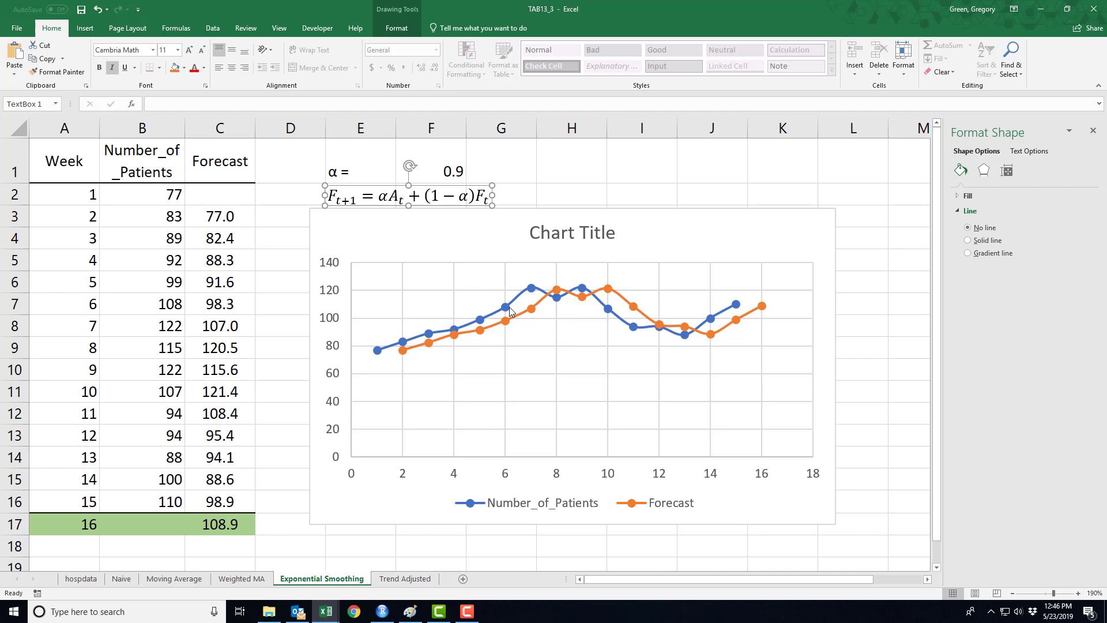
pyautogui.moveTo(508, 309)
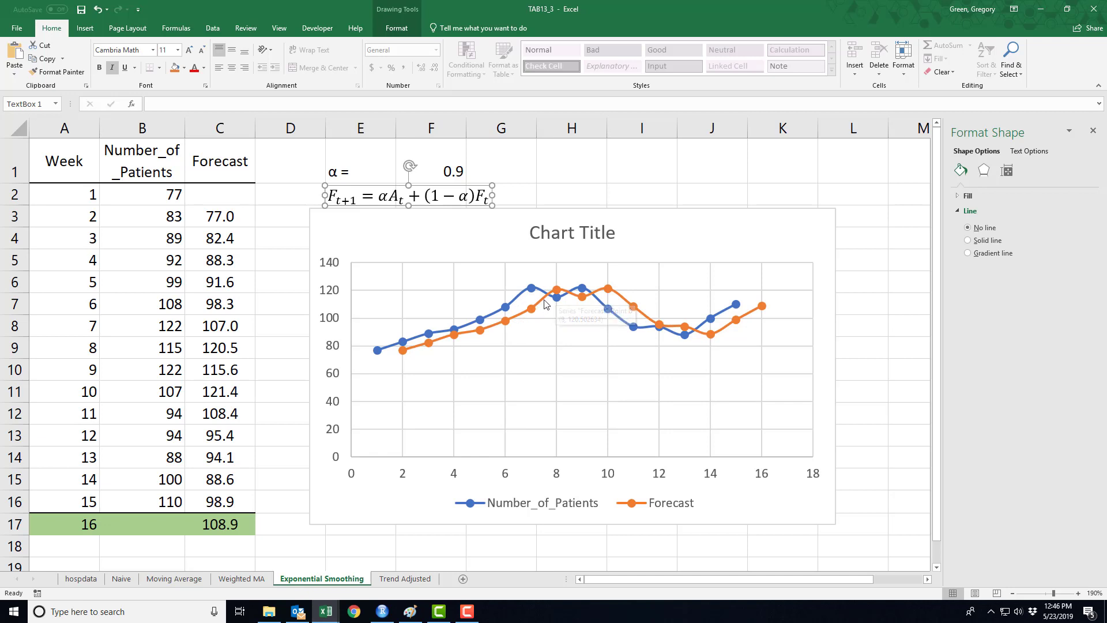
pyautogui.moveTo(582, 291)
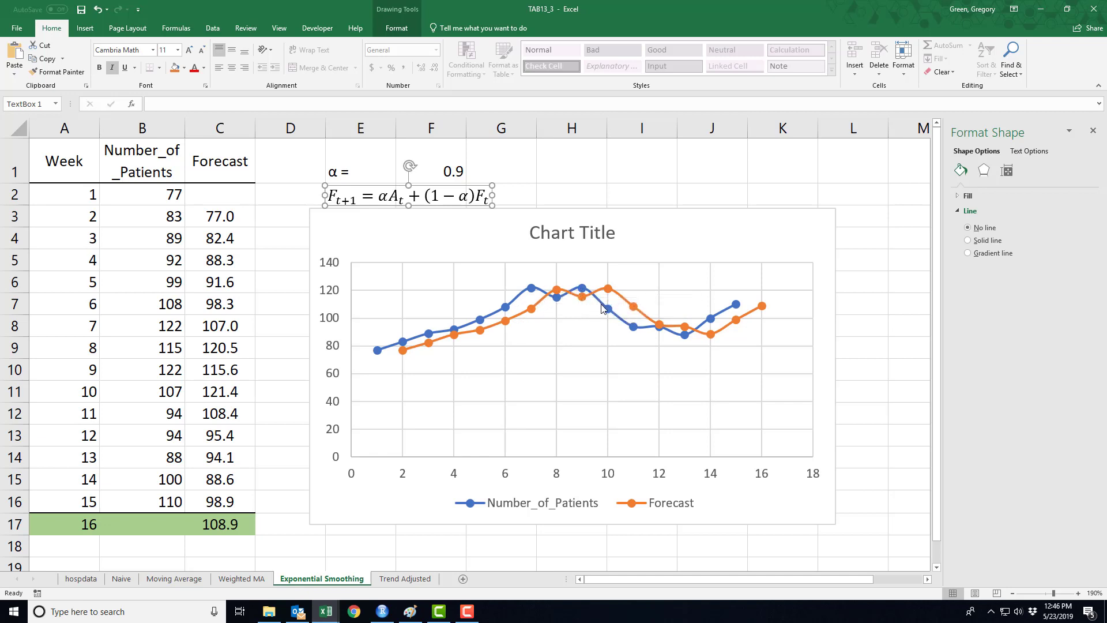
pyautogui.moveTo(602, 308)
# On the Trend Adjusted sheet, enter =$G$1*B3+(1-$G$1)*C3 in C4, giving 80.
pyautogui.click(410, 579)
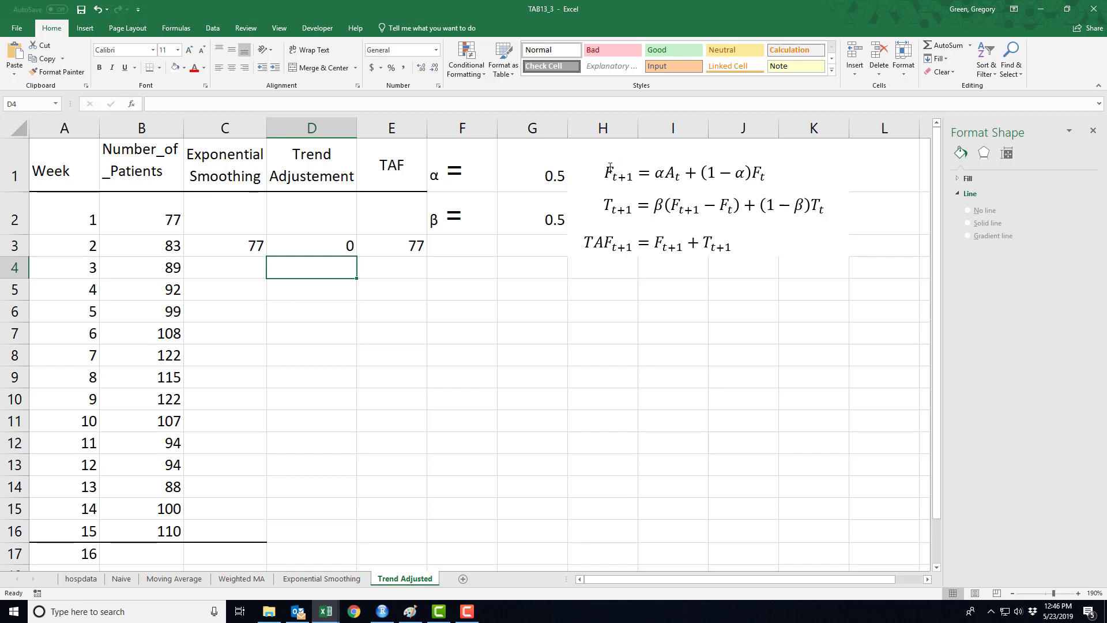
pyautogui.click(222, 271)
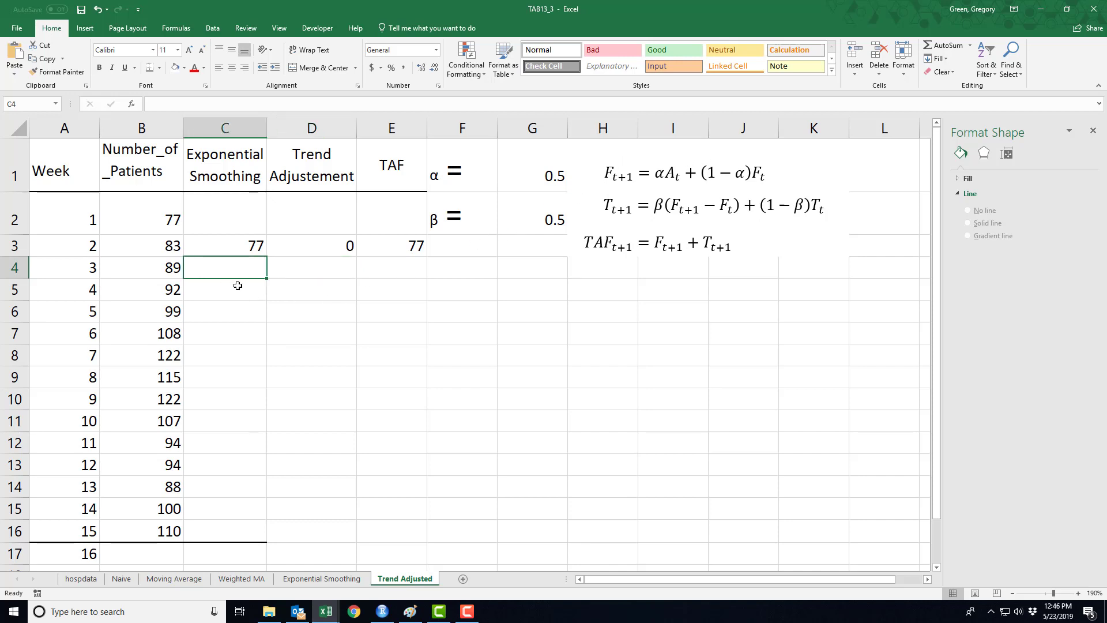
pyautogui.write('=')
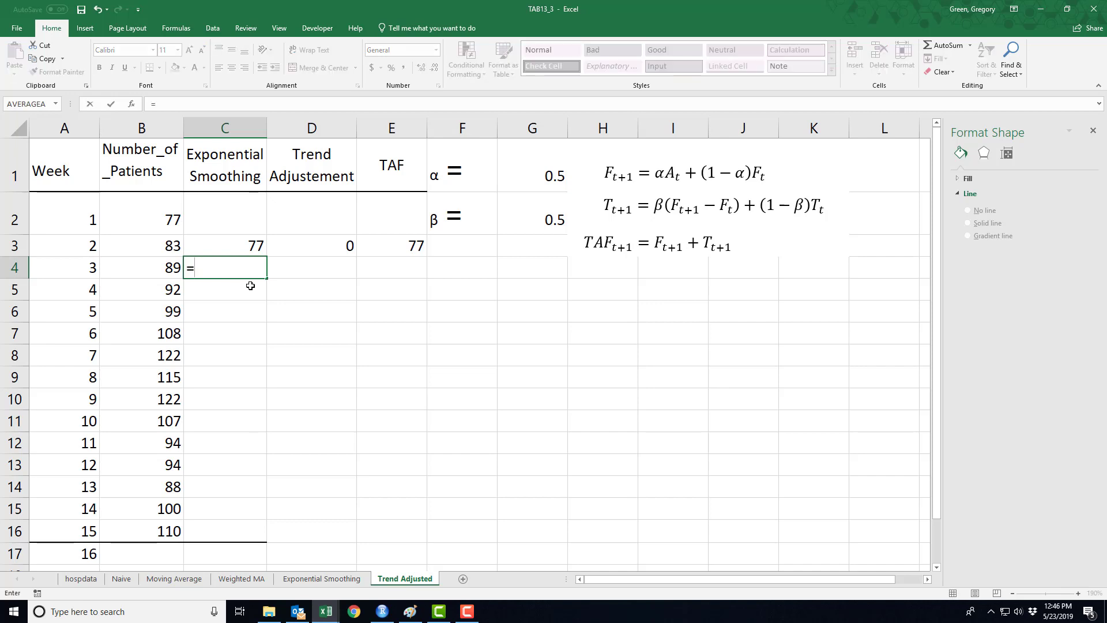
pyautogui.click(539, 184)
pyautogui.press('F4')
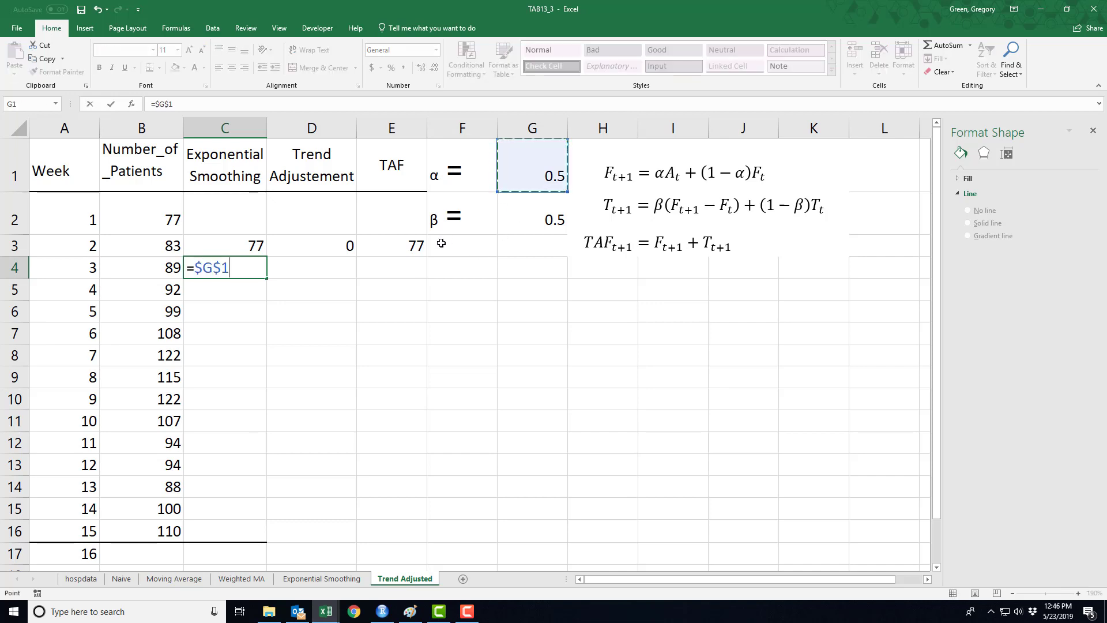
pyautogui.write('*')
pyautogui.click(152, 247)
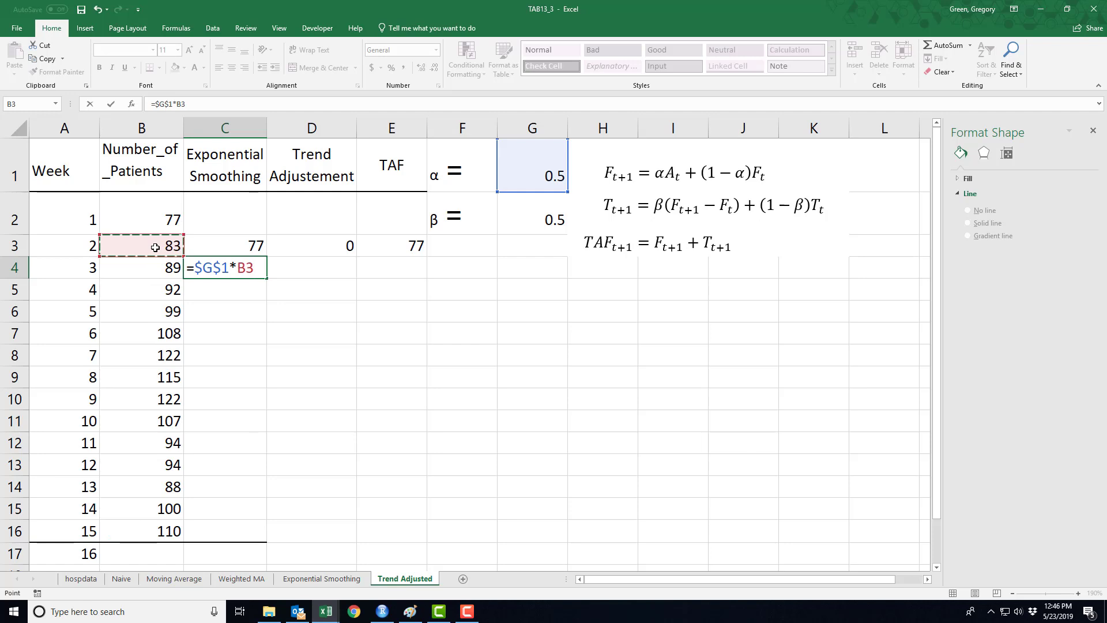
pyautogui.write('+(1-')
pyautogui.click(515, 179)
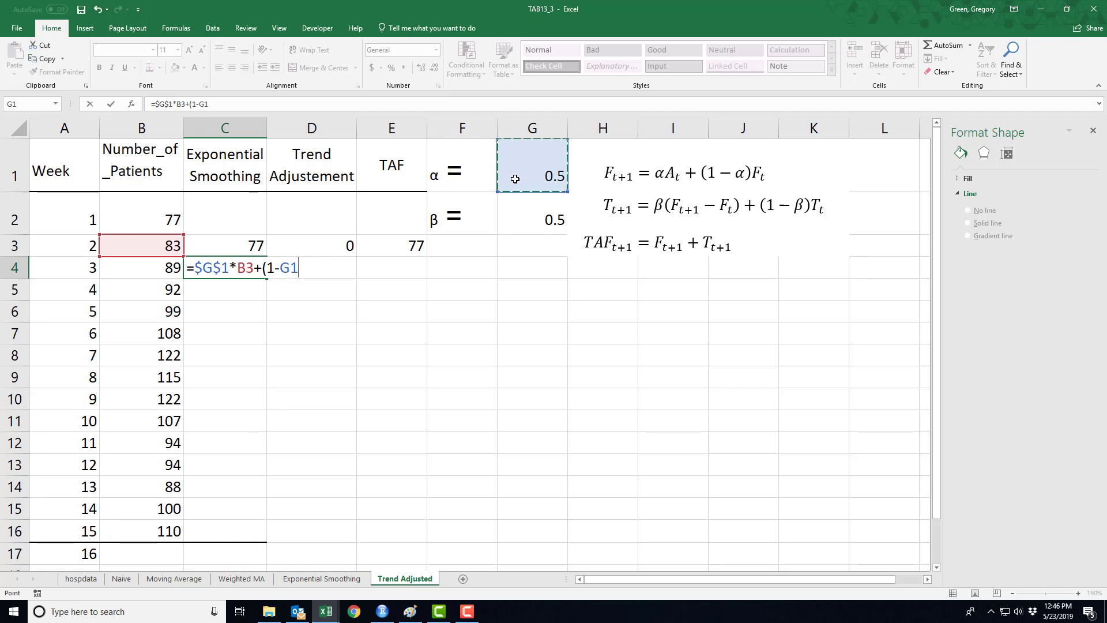
pyautogui.press('F4')
pyautogui.write(')*')
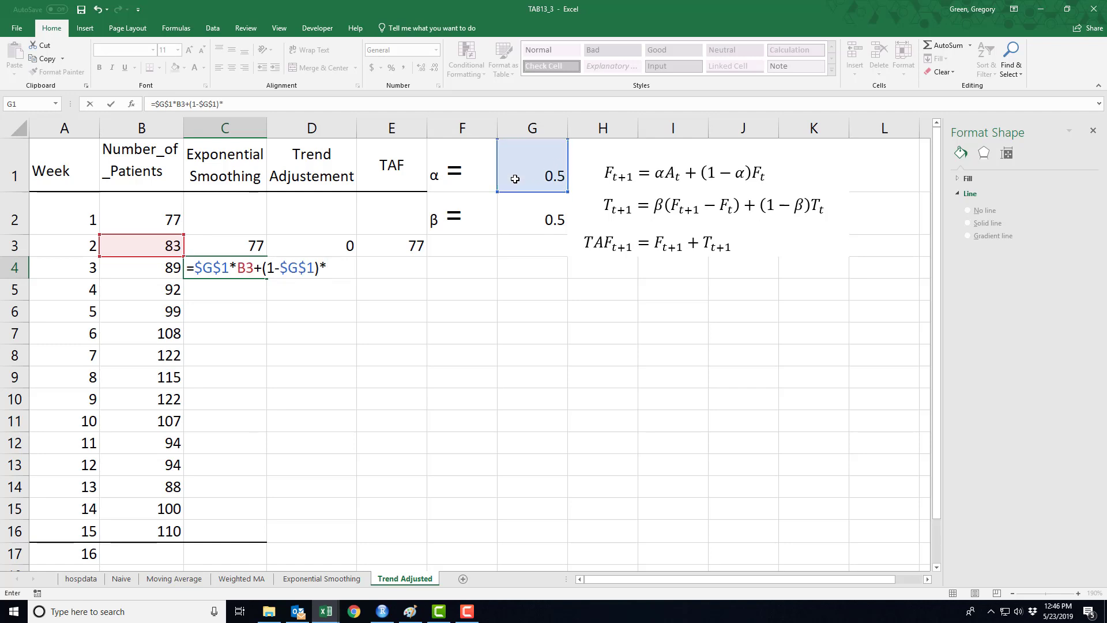
pyautogui.click(200, 247)
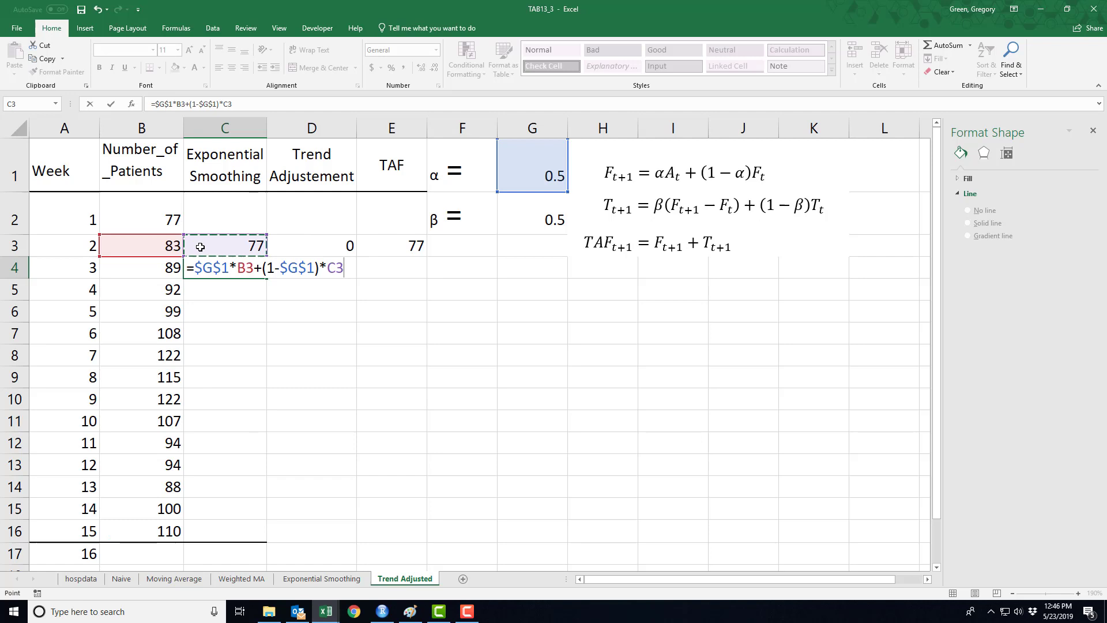
pyautogui.press('Return')
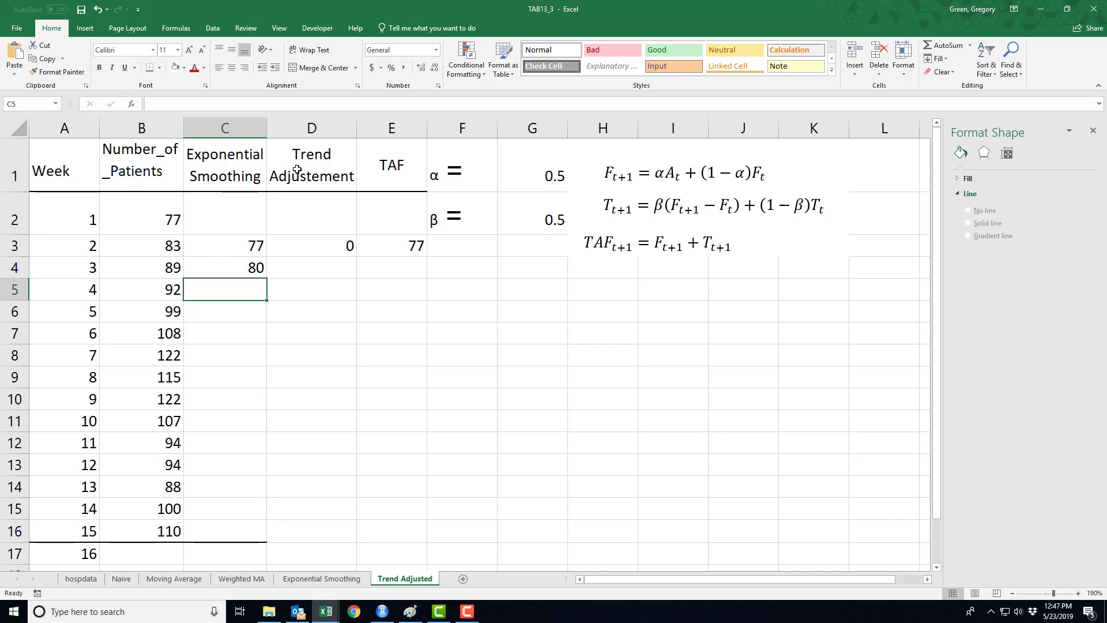
# Enter =$G$2*(C4-C3)+(1-$G$2)*D3 in D4 for week 3's trend of 1.5.
pyautogui.click(316, 269)
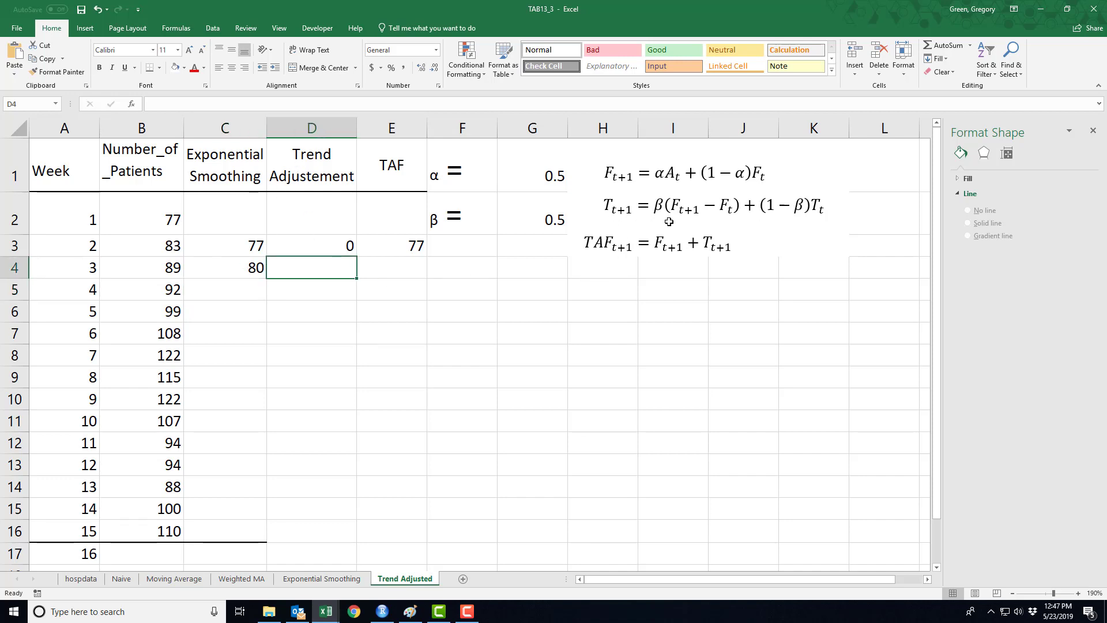
pyautogui.write('=')
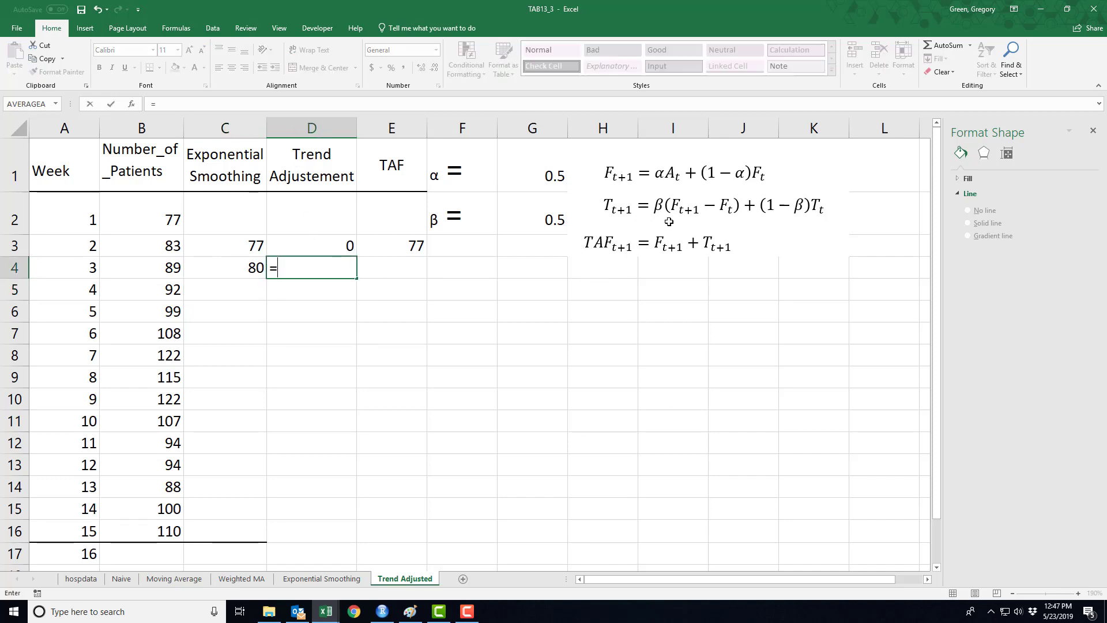
pyautogui.click(545, 220)
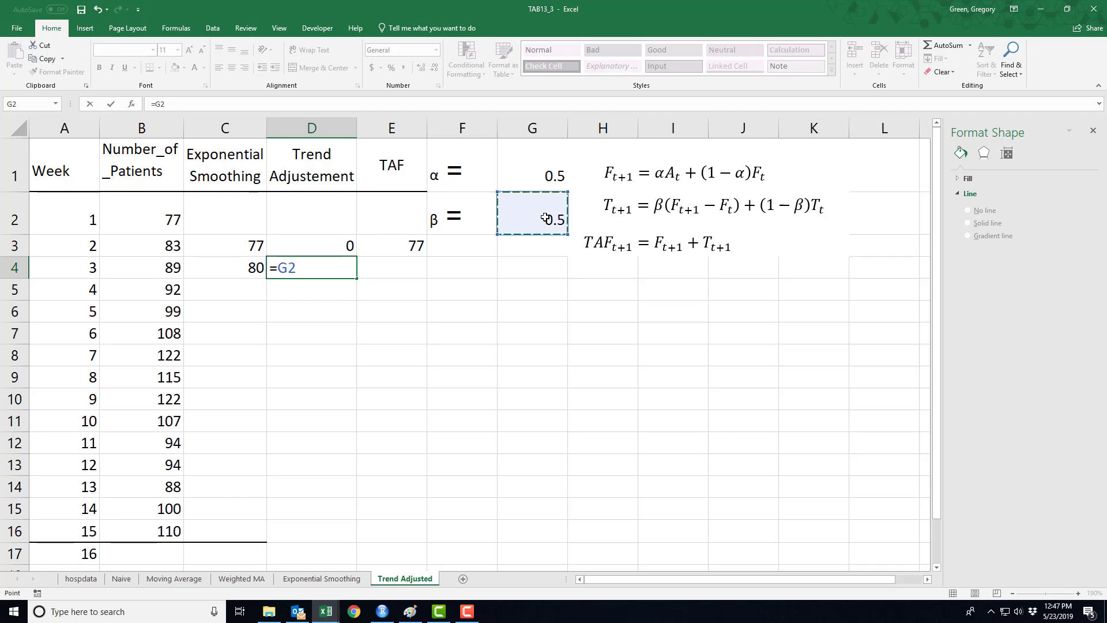
pyautogui.press('F4')
pyautogui.write('*(')
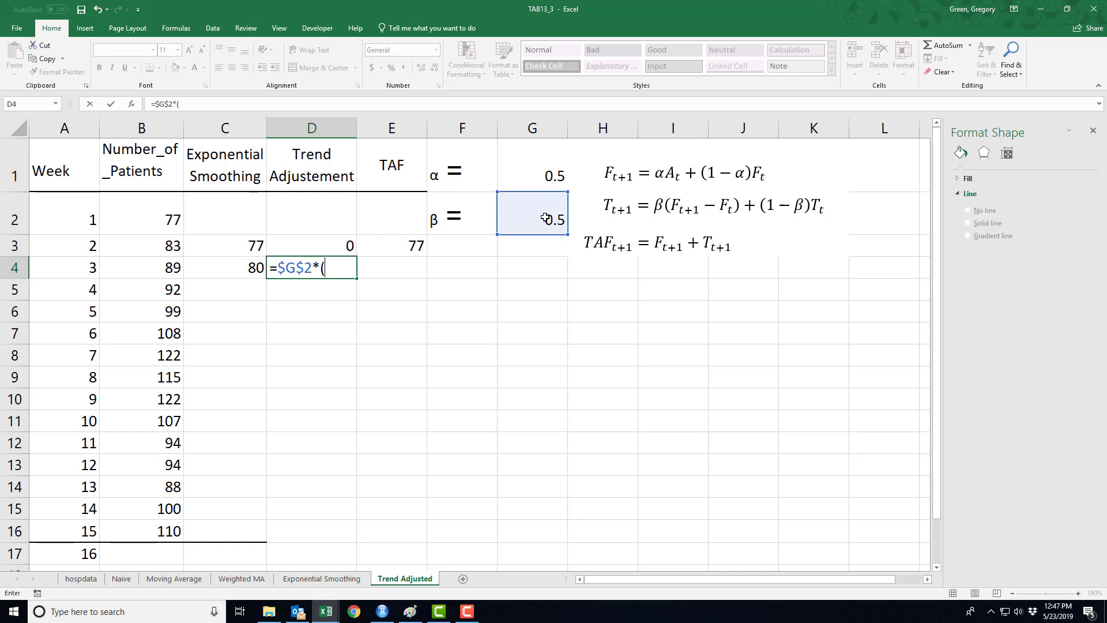
pyautogui.click(234, 267)
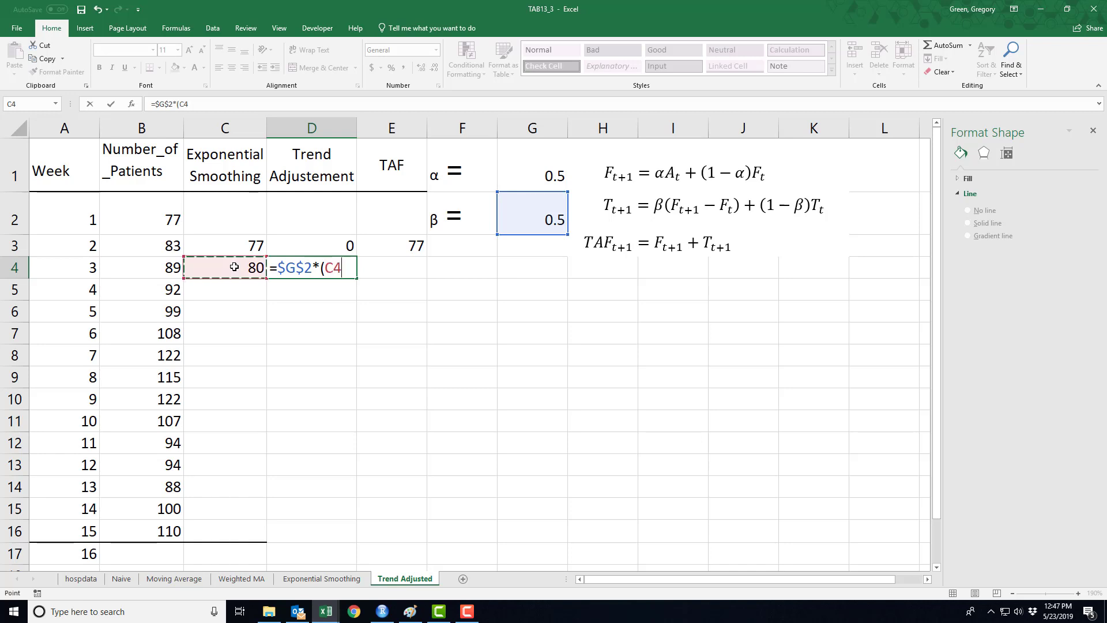
pyautogui.write('-')
pyautogui.click(224, 245)
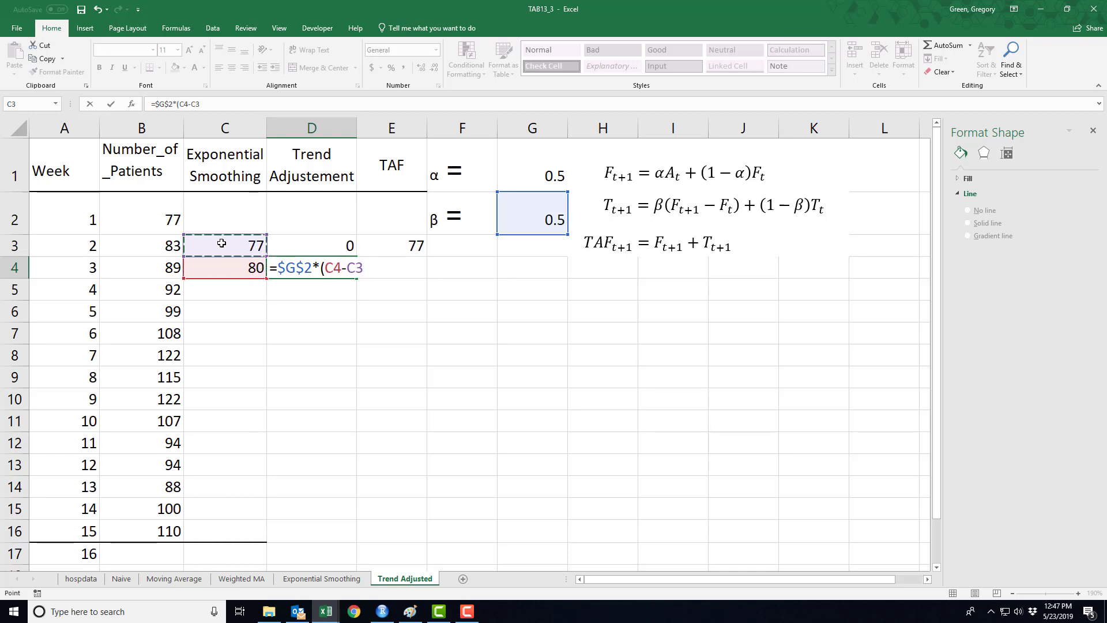
pyautogui.write(')+')
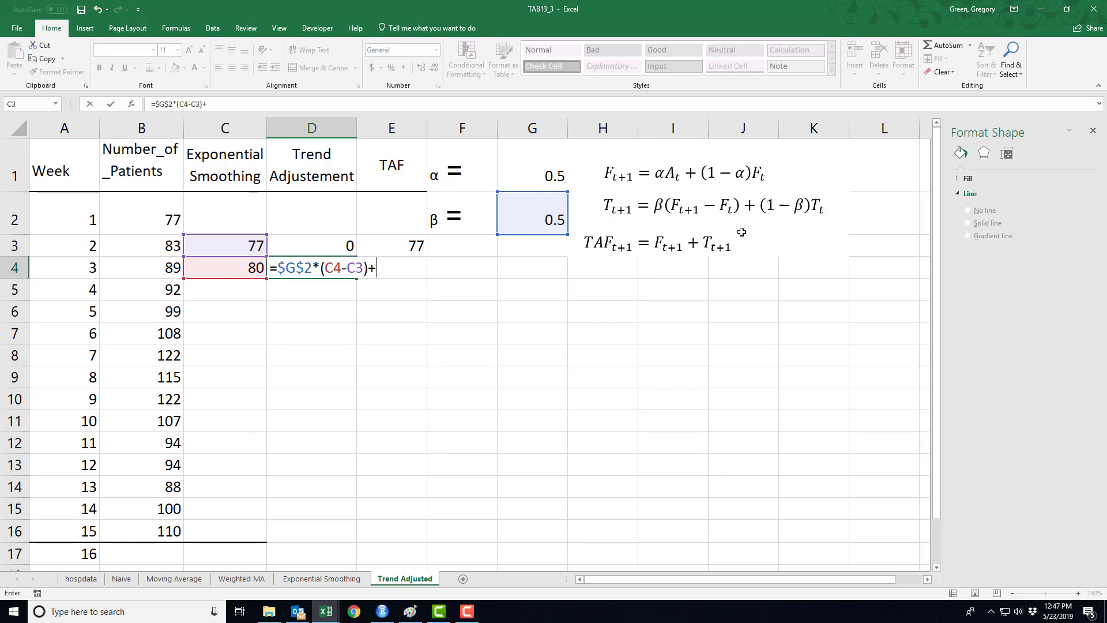
pyautogui.write('(1-')
pyautogui.click(532, 227)
pyautogui.press('F4')
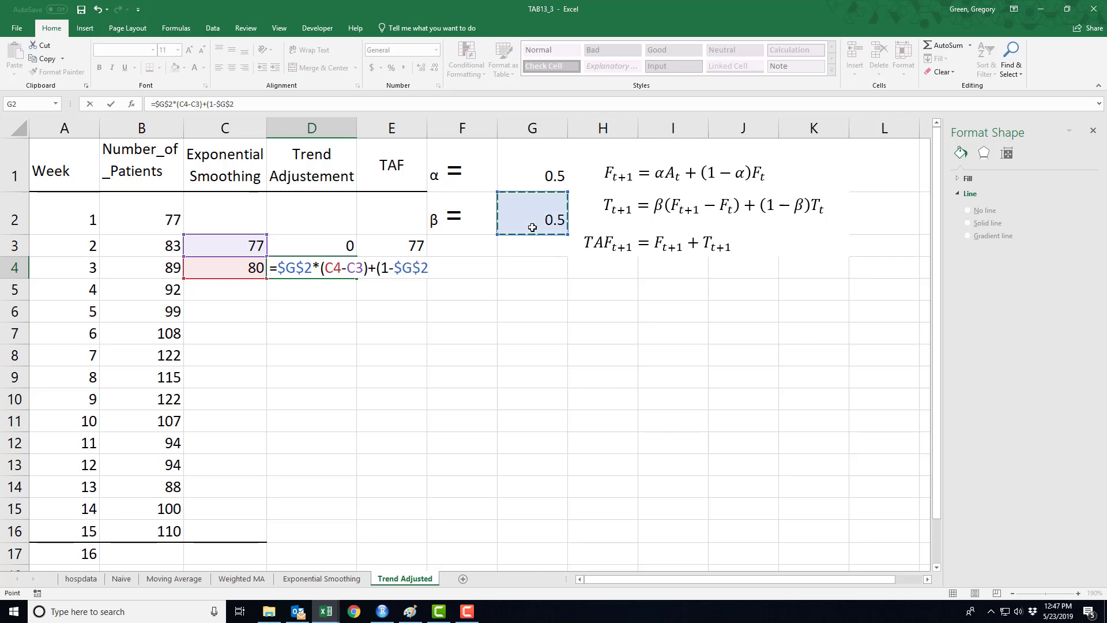
pyautogui.write(')*')
pyautogui.click(292, 244)
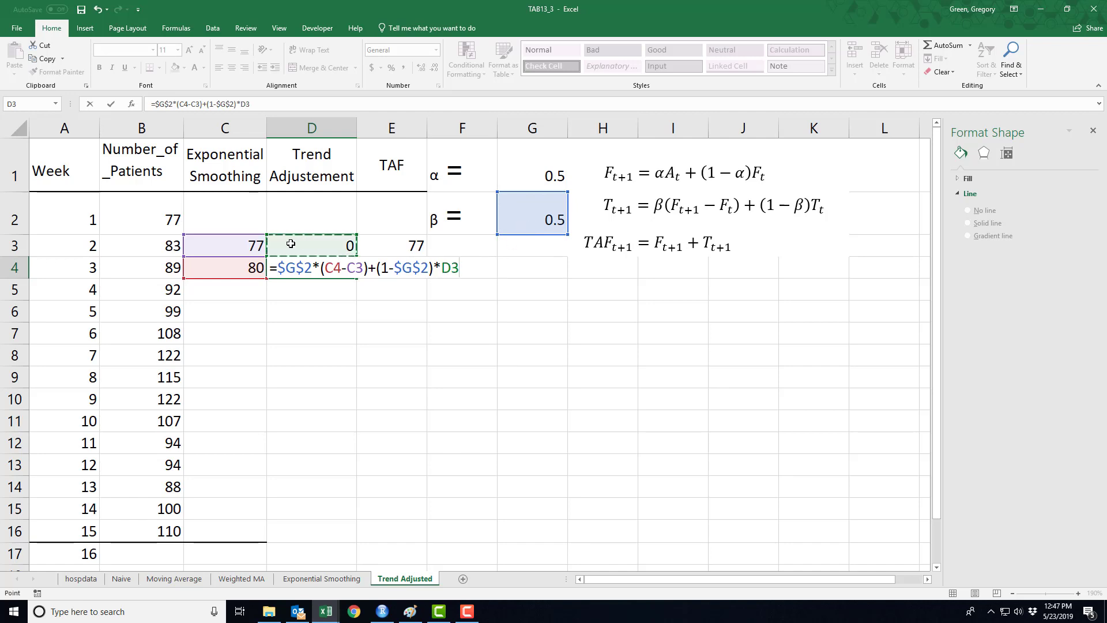
pyautogui.press('Return')
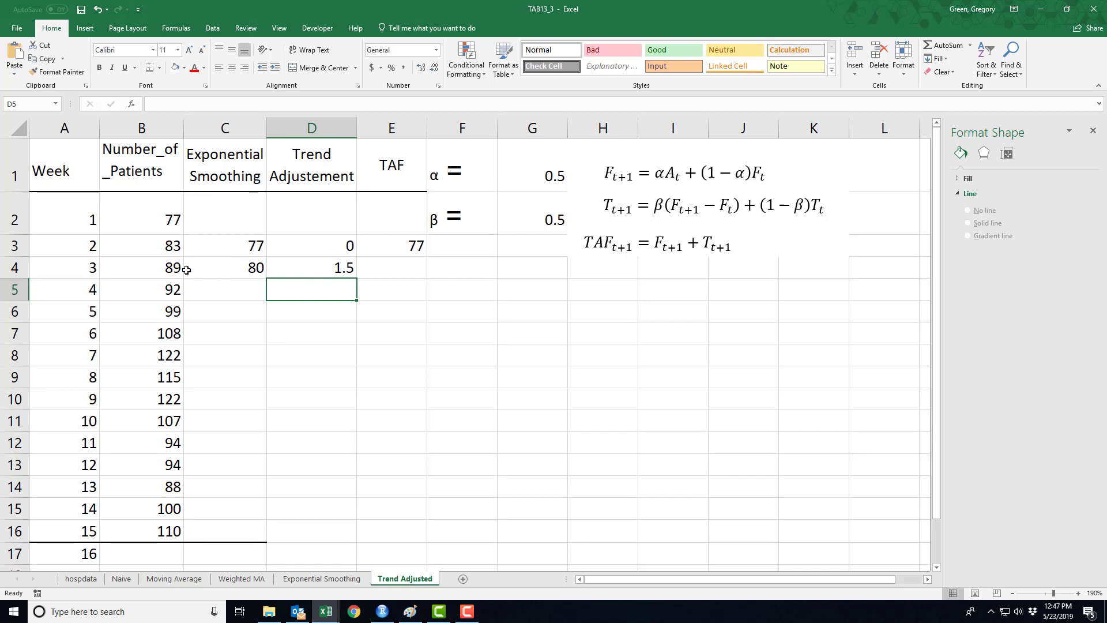
# Copy E3's TAF formula into E4 and verify it reads =C4+D4, showing 81.5.
pyautogui.click(382, 251)
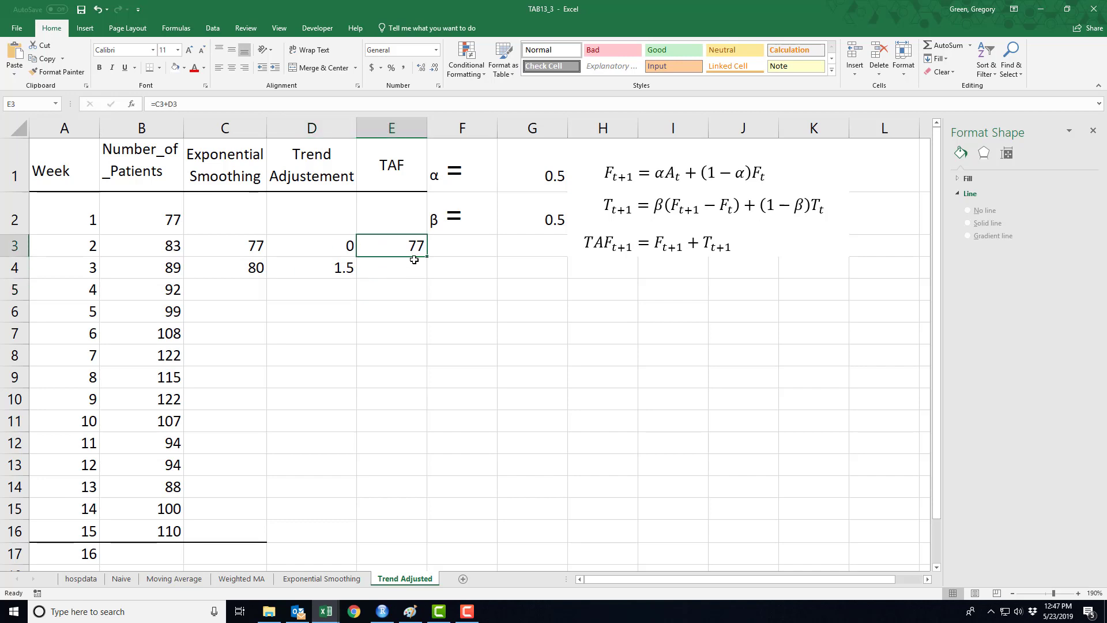
pyautogui.moveTo(427, 256); pyautogui.dragTo(423, 271)
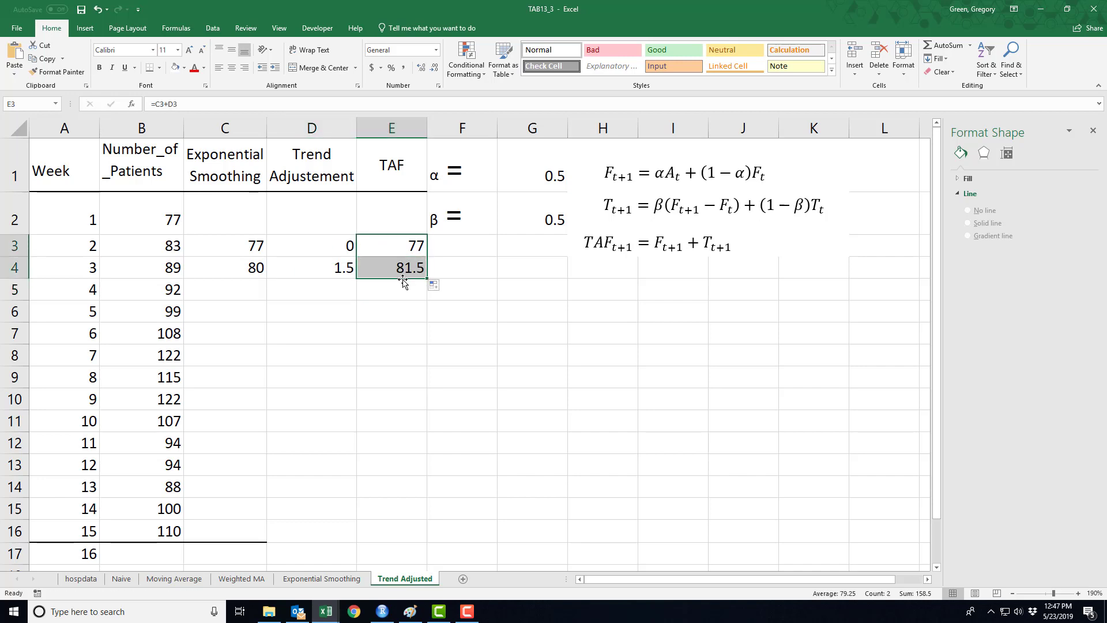
pyautogui.click(397, 272)
pyautogui.press('F2')
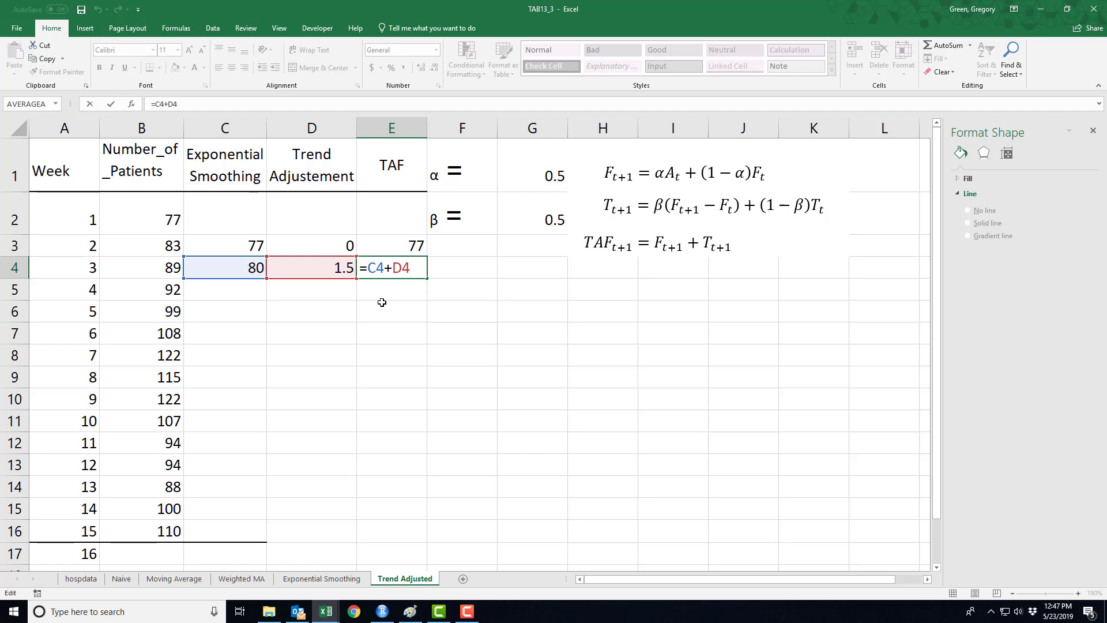
pyautogui.press('Return')
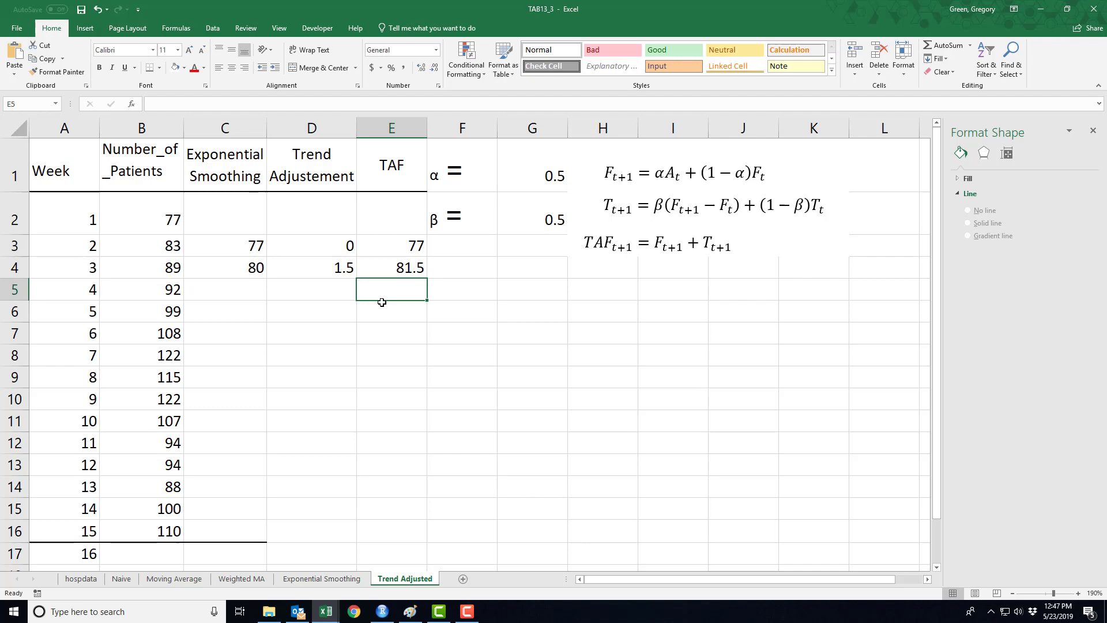
# Fill C4:E4 down to row 17, then select the week 16 row A17:E17.
pyautogui.moveTo(255, 276); pyautogui.dragTo(408, 554)
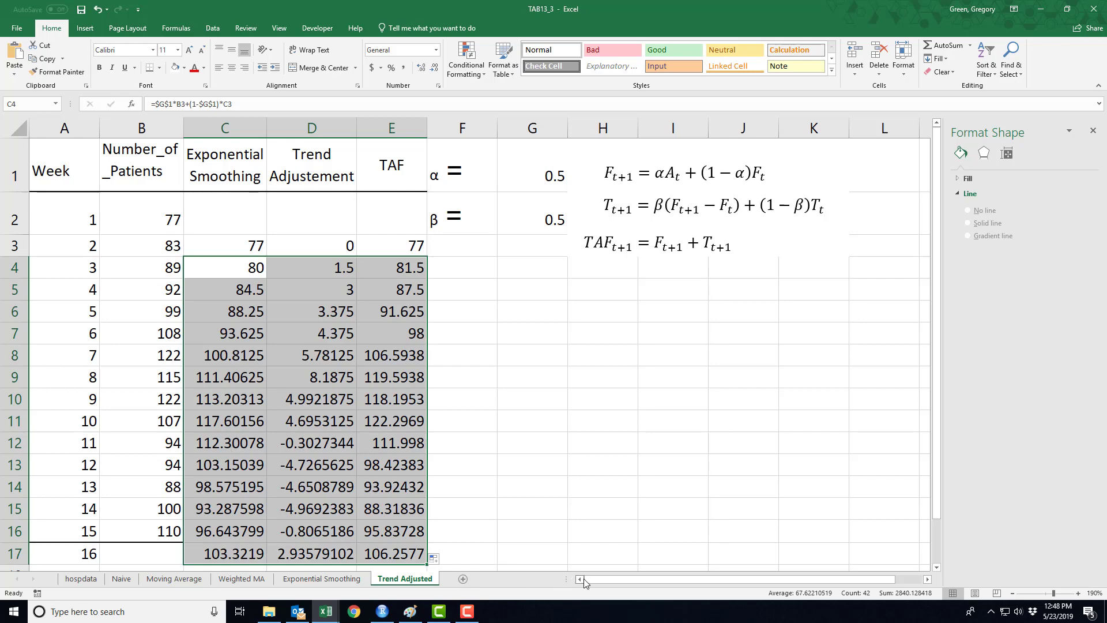
pyautogui.moveTo(392, 552); pyautogui.dragTo(21, 556)
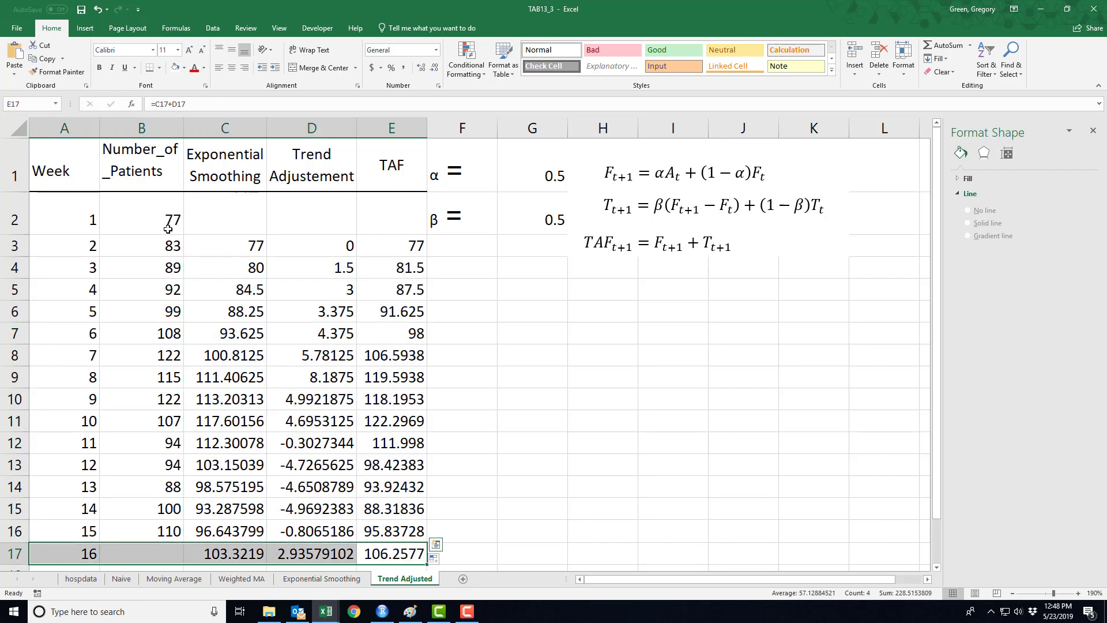
# Shade the week 16 row A17:E17 green.
pyautogui.click(184, 67)
pyautogui.click(262, 118)
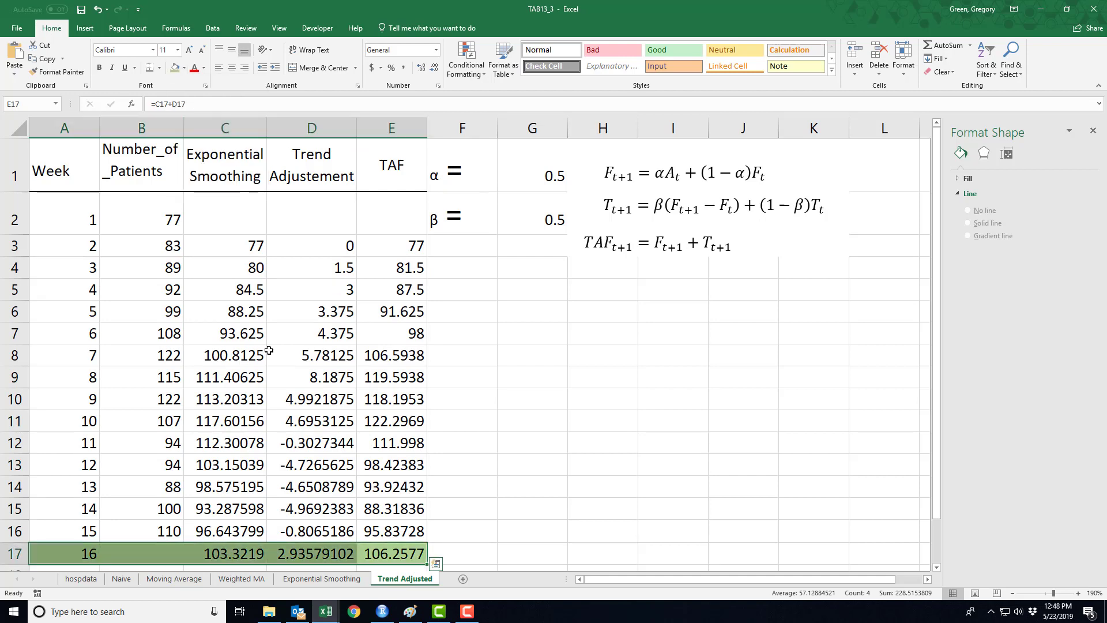
pyautogui.click(508, 480)
# Format the smoothing, trend and TAF values in C3:E17 to one decimal place.
pyautogui.click(399, 553)
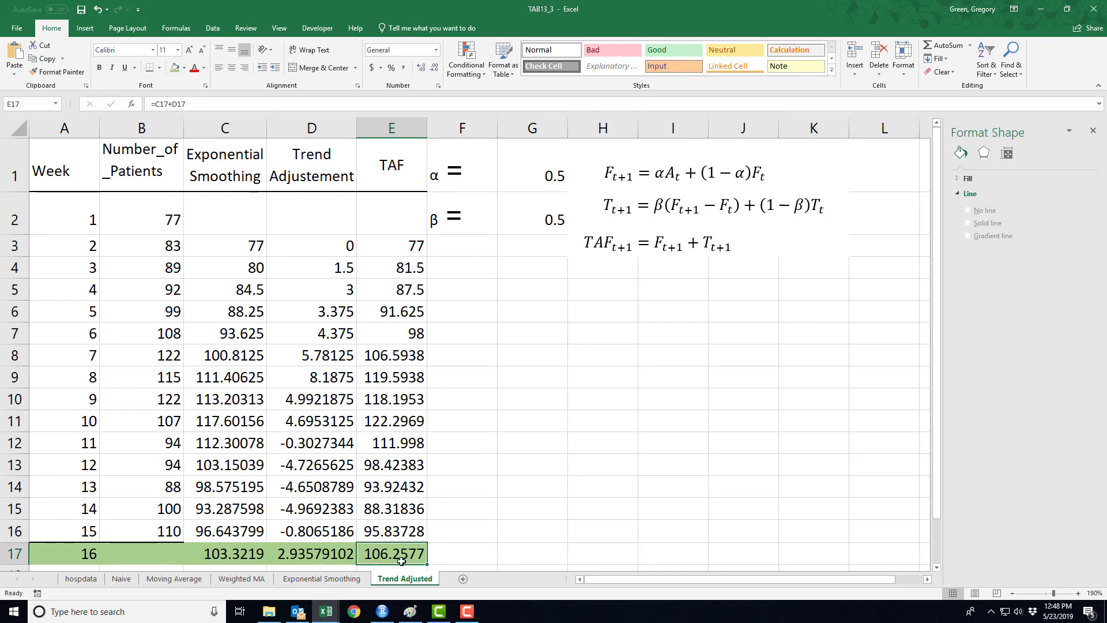
pyautogui.moveTo(239, 246)
pyautogui.mouseDown()
pyautogui.moveTo(404, 249)
pyautogui.moveTo(369, 532)
pyautogui.moveTo(346, 521)
pyautogui.moveTo(314, 418)
pyautogui.moveTo(234, 246)
pyautogui.mouseUp()
pyautogui.click(393, 531)
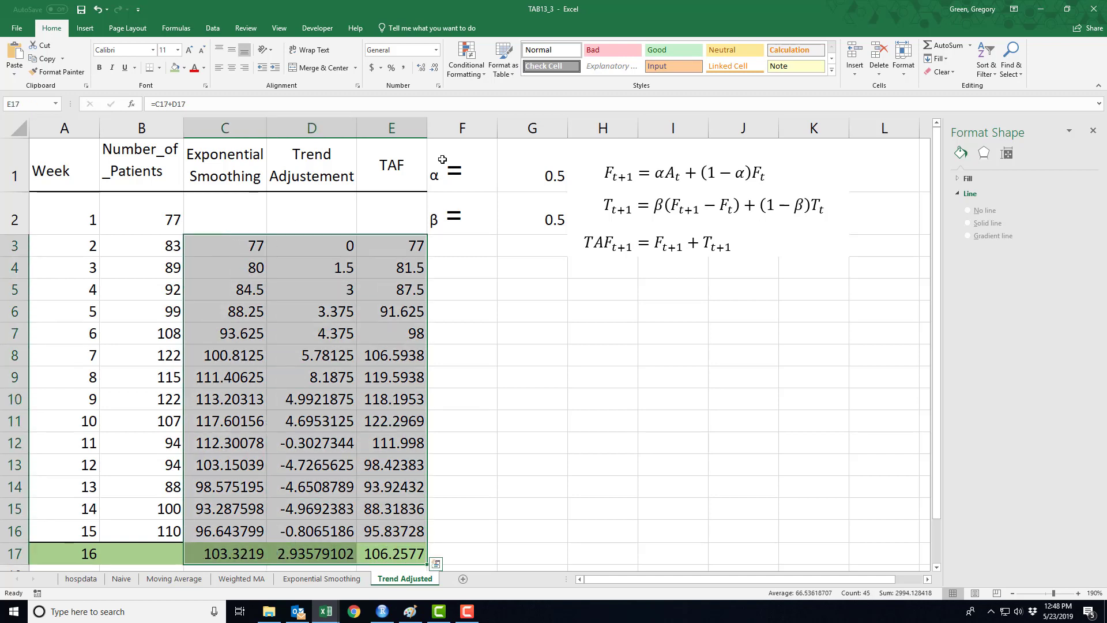
pyautogui.click(435, 68)
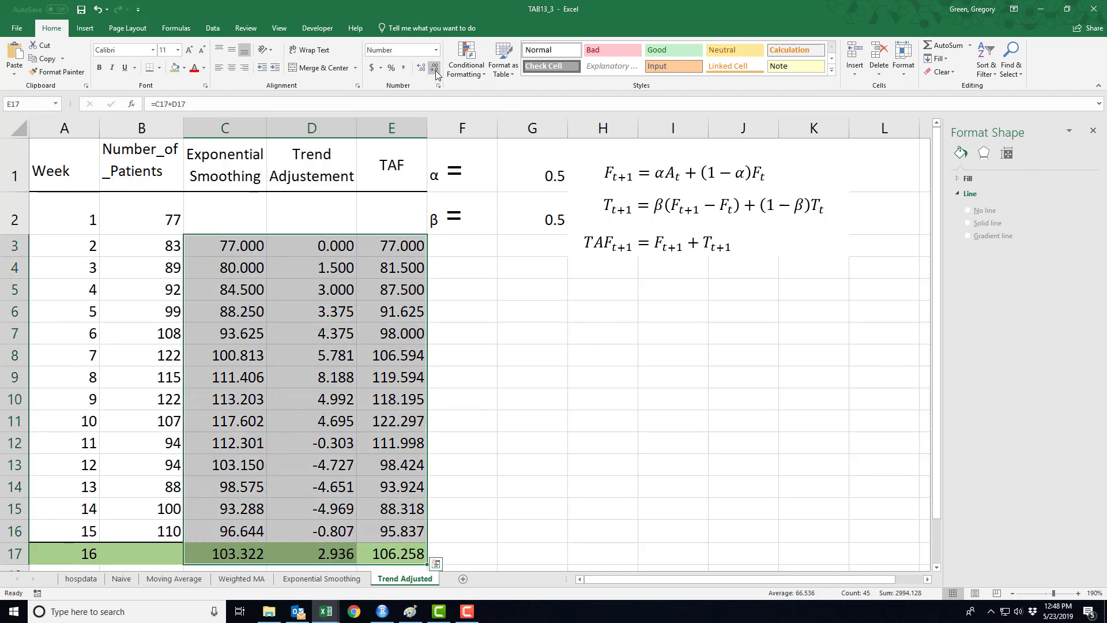
pyautogui.click(434, 69)
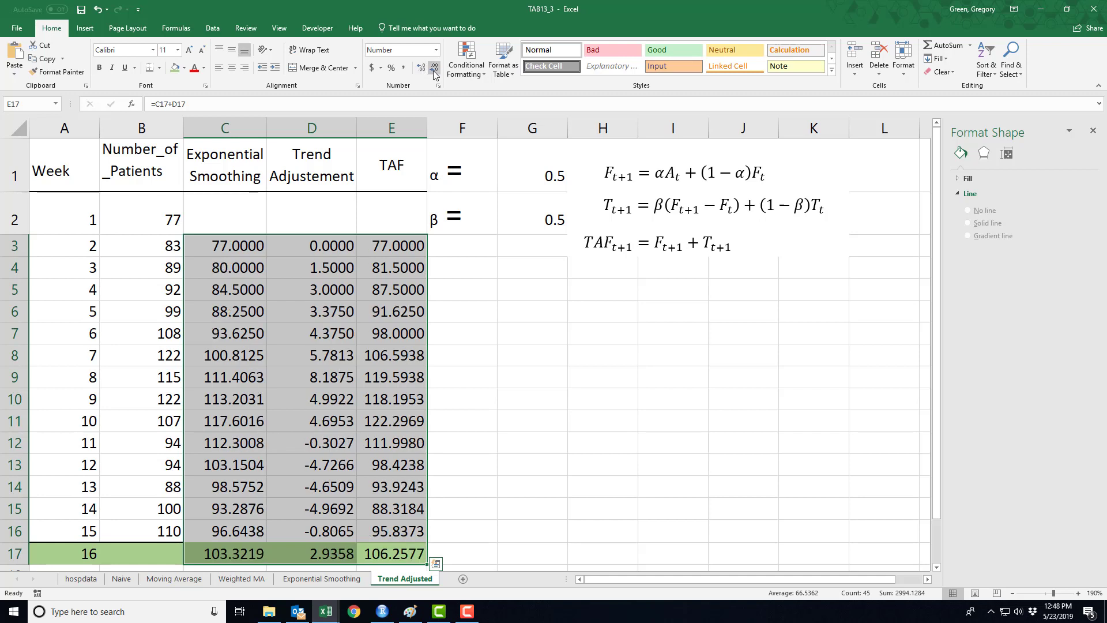
pyautogui.click(435, 69)
pyautogui.click(435, 69)
pyautogui.click(434, 69)
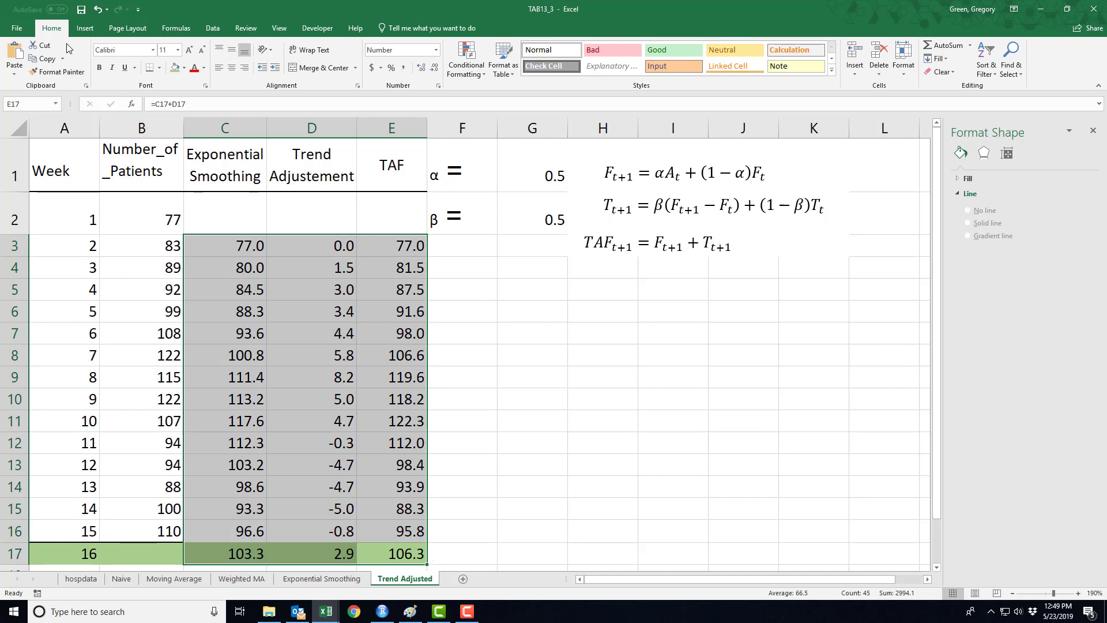
# Save, then plot Week, Number_of_Patients and TAF as a smooth-line scatter chart beside the table.
pyautogui.click(82, 9)
pyautogui.moveTo(46, 168); pyautogui.dragTo(129, 554)
pyautogui.moveTo(392, 167); pyautogui.dragTo(403, 547)
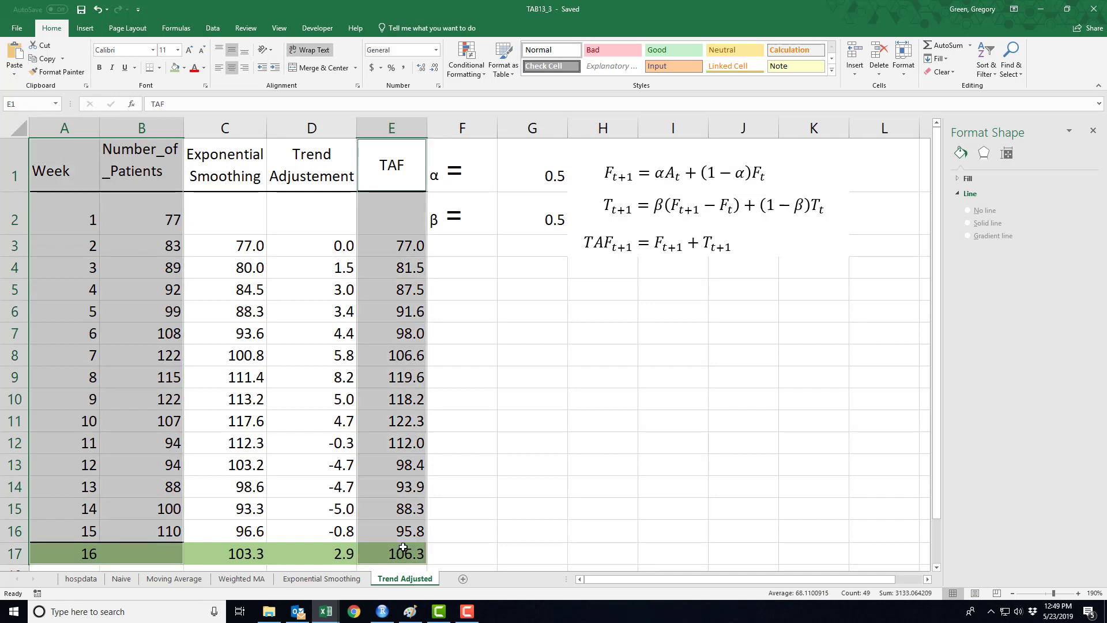
pyautogui.click(84, 28)
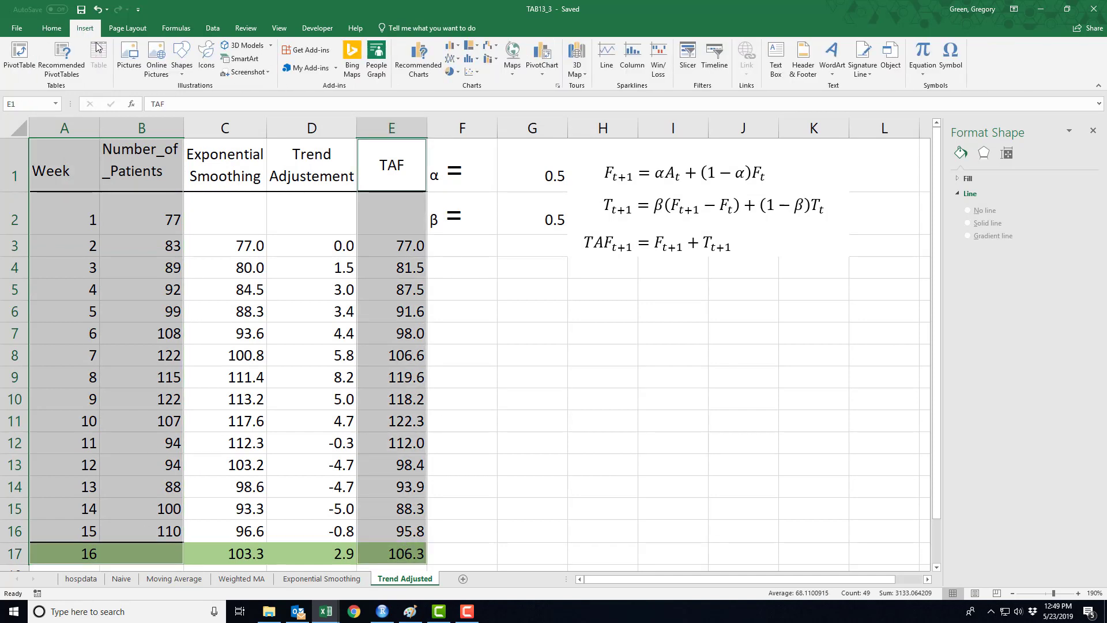
pyautogui.click(476, 72)
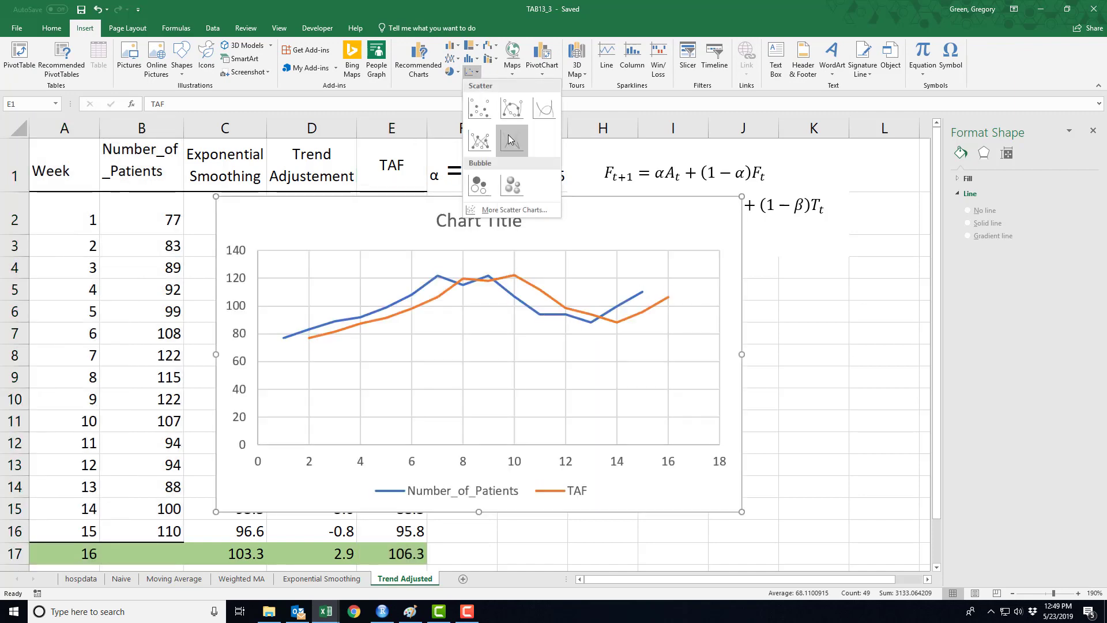
pyautogui.click(510, 117)
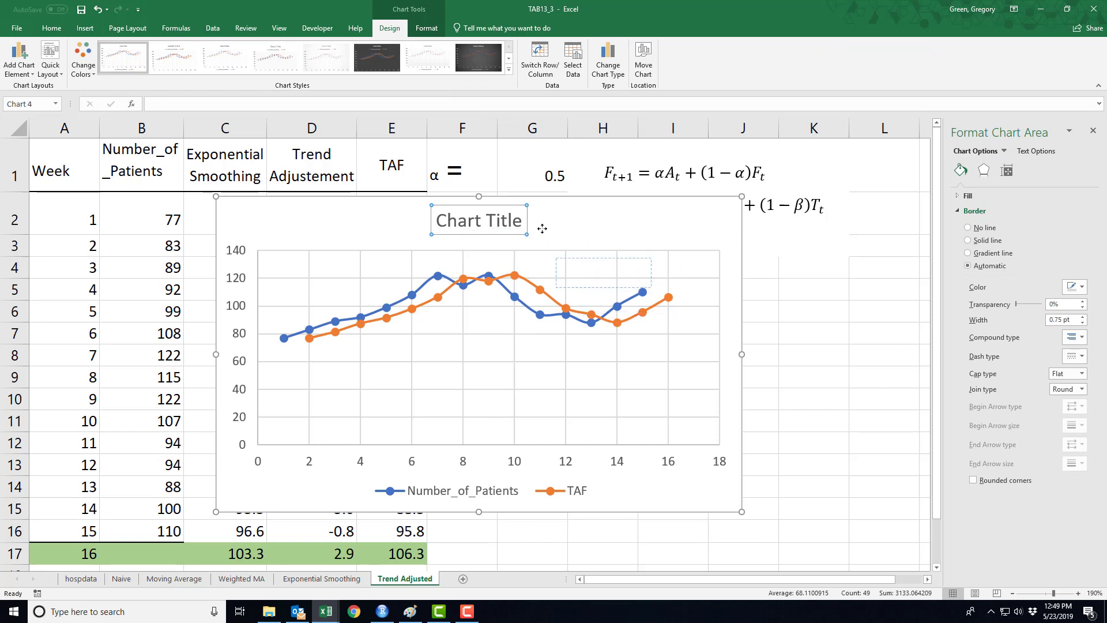
pyautogui.click(519, 209)
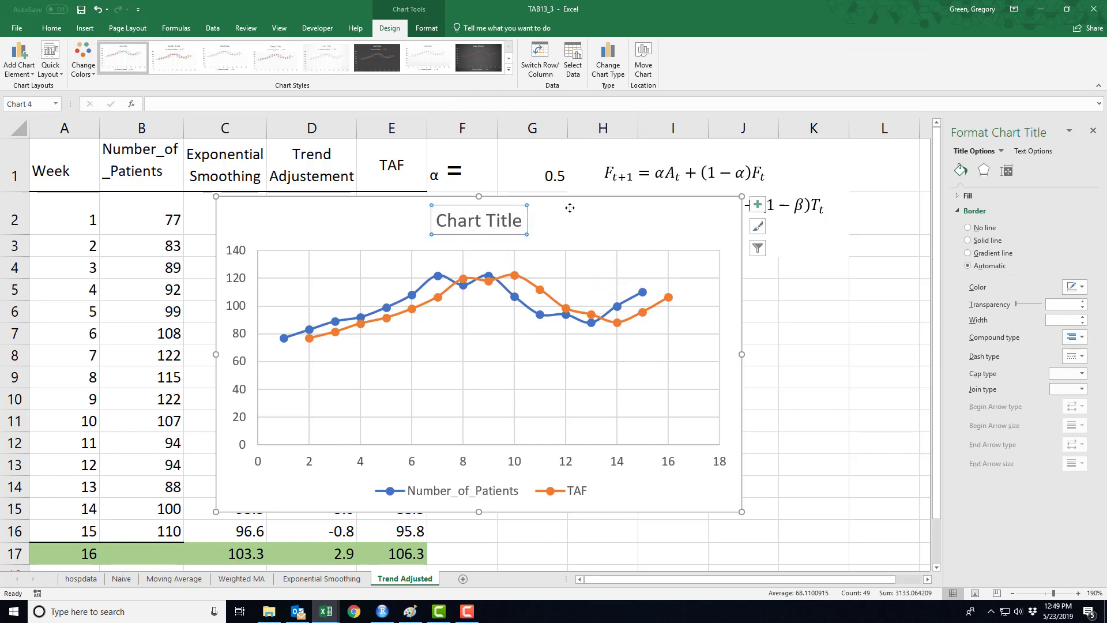
pyautogui.moveTo(570, 208); pyautogui.dragTo(782, 251)
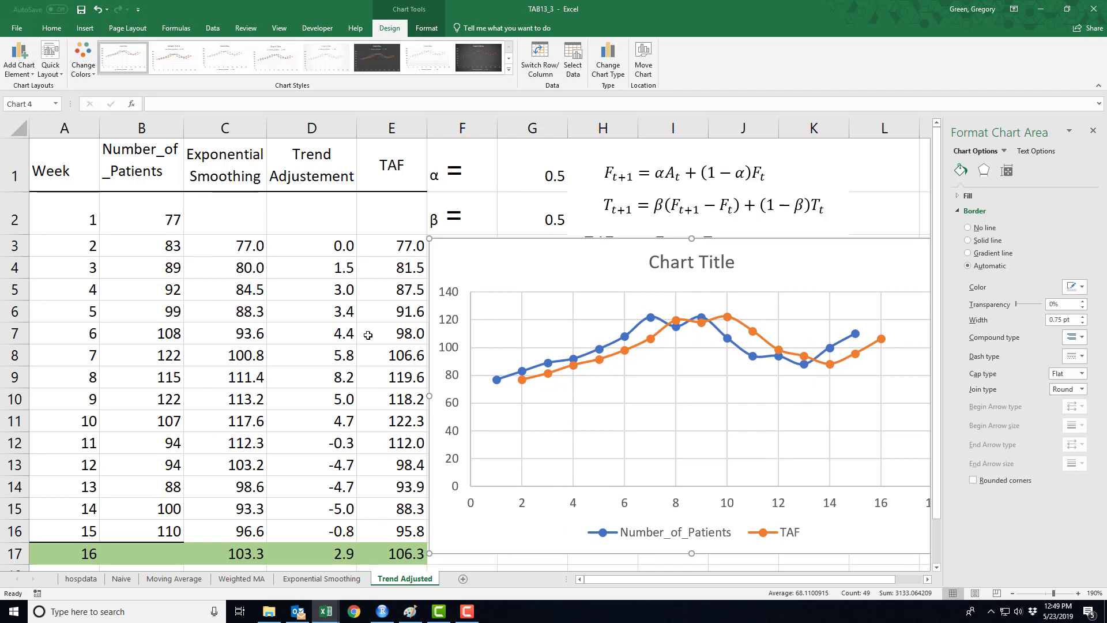
# Set α in F1 of the Exponential Smoothing sheet to 0.5, then compare both sheets.
pyautogui.click(317, 579)
pyautogui.click(425, 167)
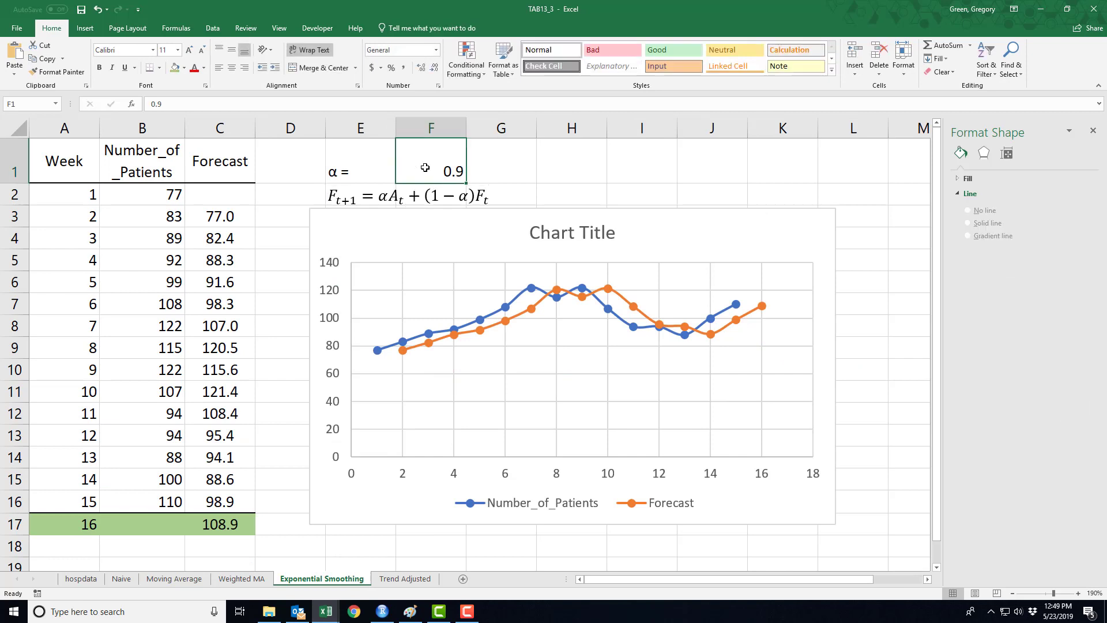
pyautogui.write('0.5')
pyautogui.press('Return')
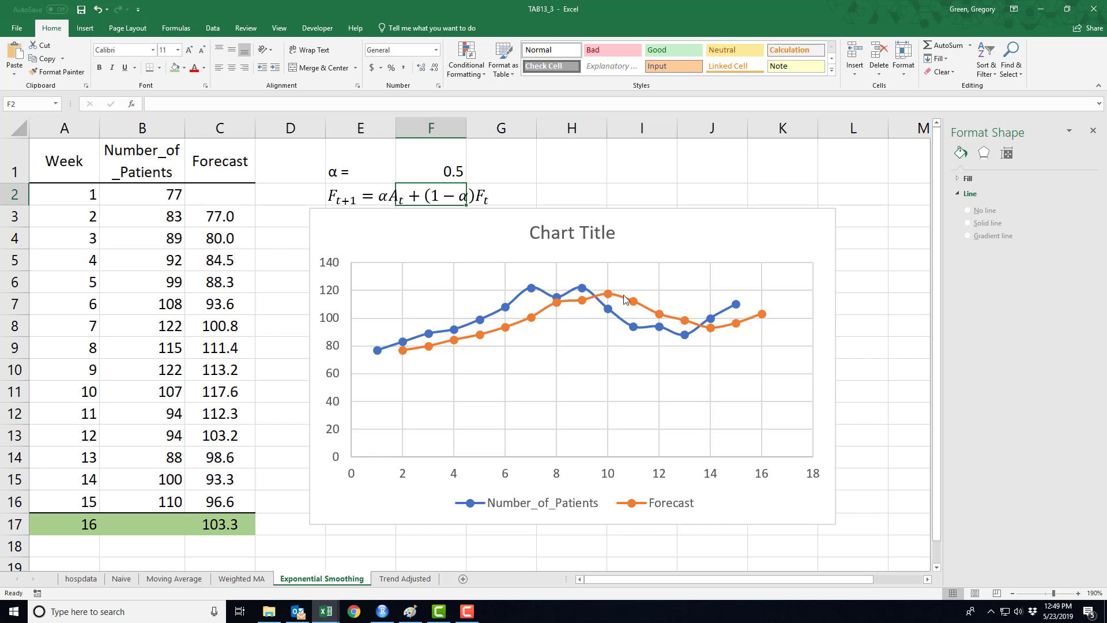
pyautogui.click(406, 579)
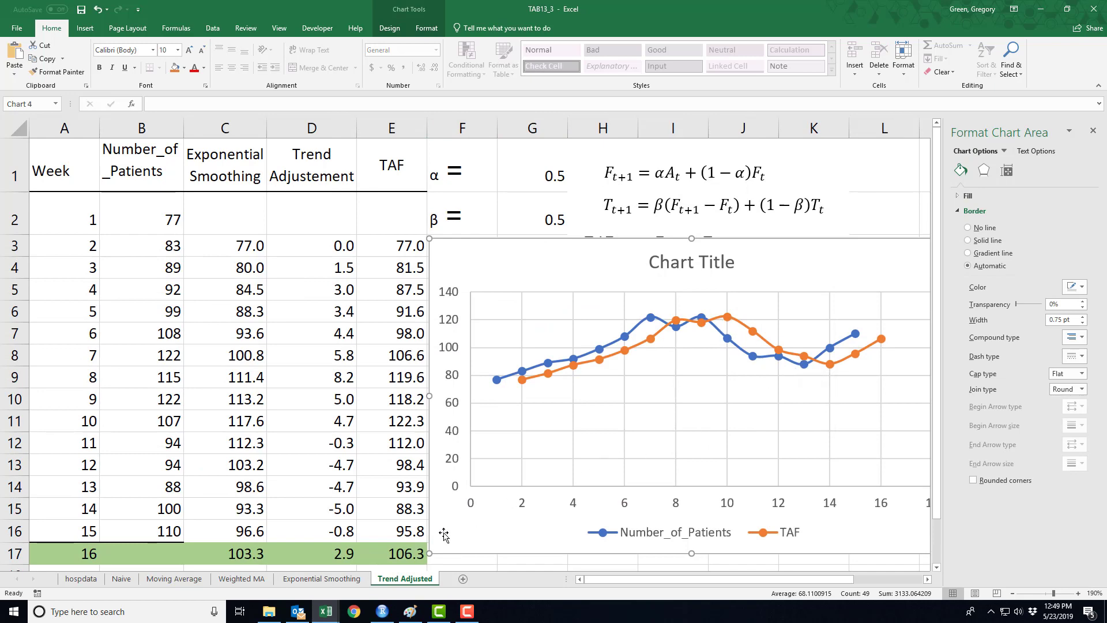
pyautogui.click(322, 578)
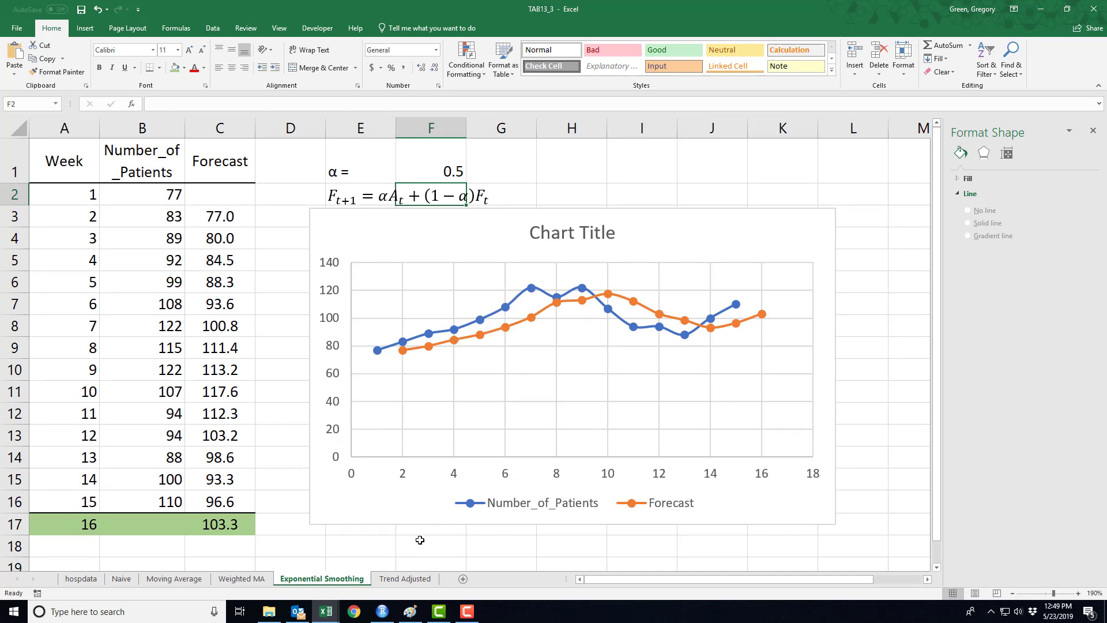
pyautogui.click(405, 578)
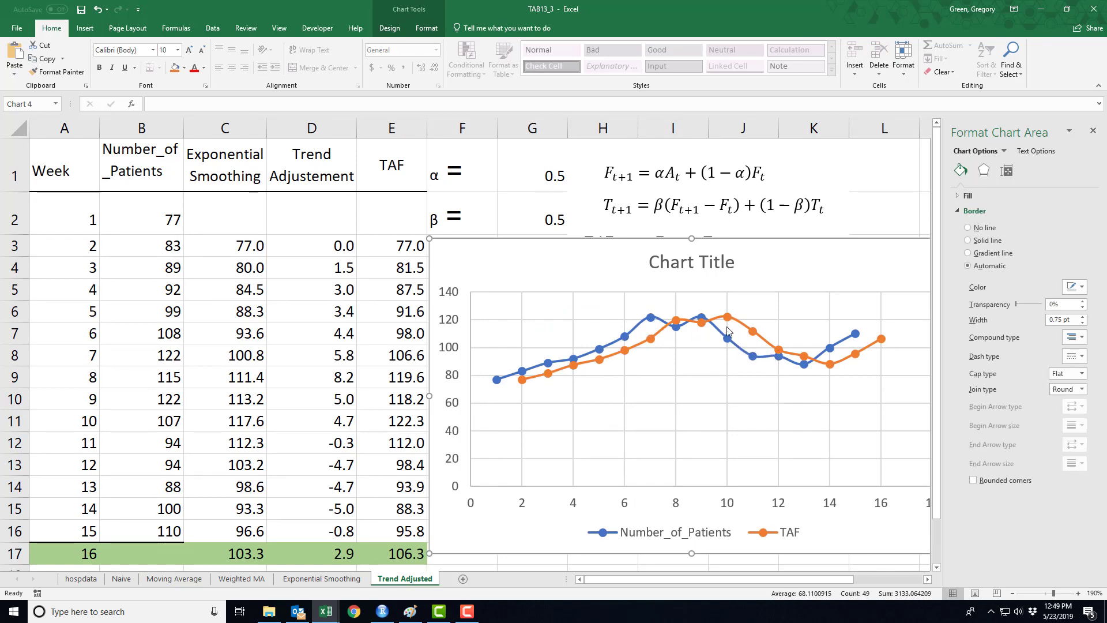
# Change α in G1 to 0.9, recalculating week 16's TAF to 115.1.
pyautogui.moveTo(729, 338)
pyautogui.click(529, 175)
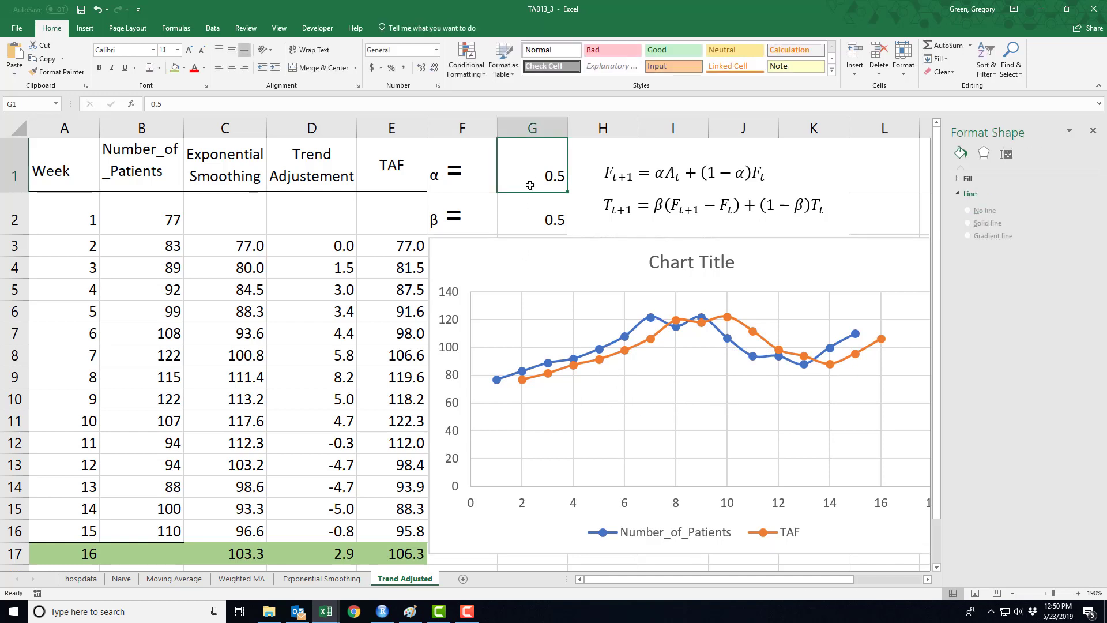
pyautogui.write('0')
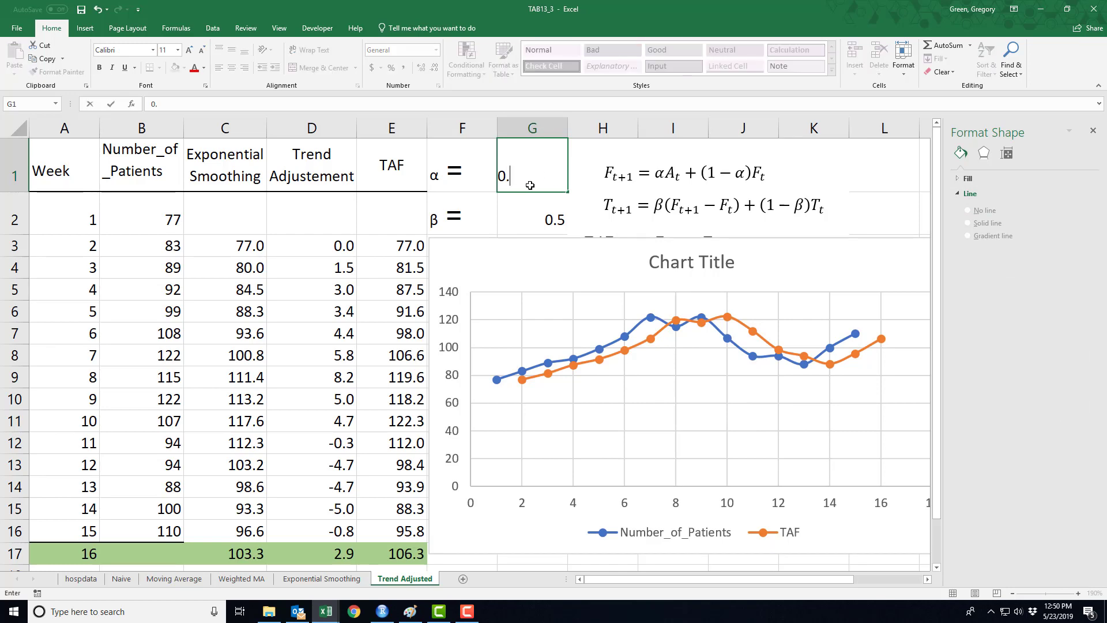
pyautogui.write('.9')
pyautogui.press('Return')
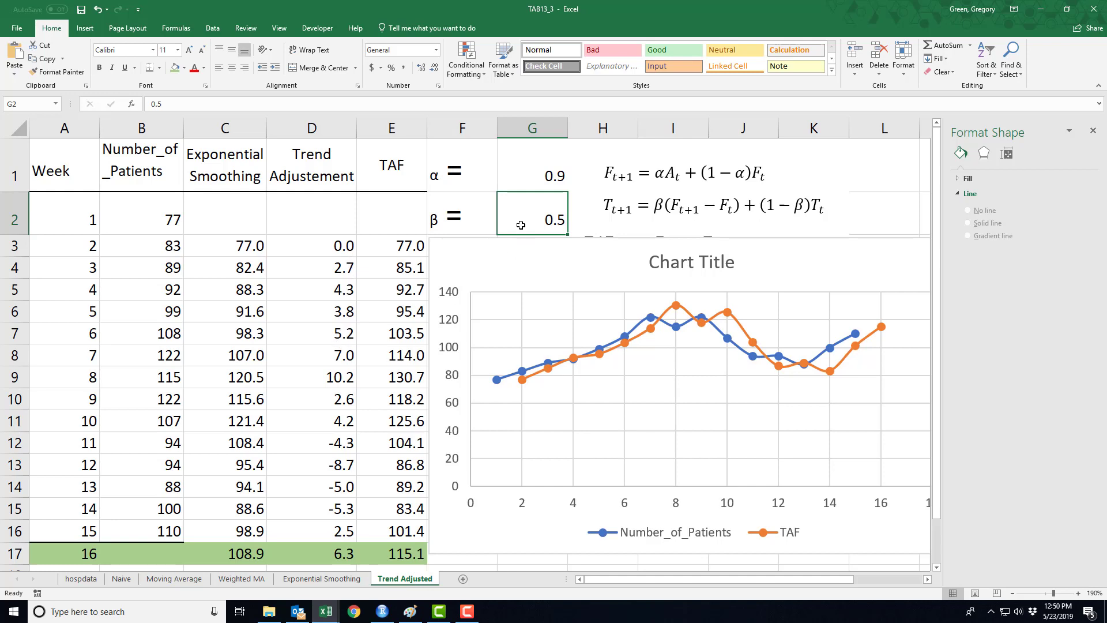
# Try β values 0.1 and then 0 in G2, with a stray 2 committed into G3.
pyautogui.write('0.1')
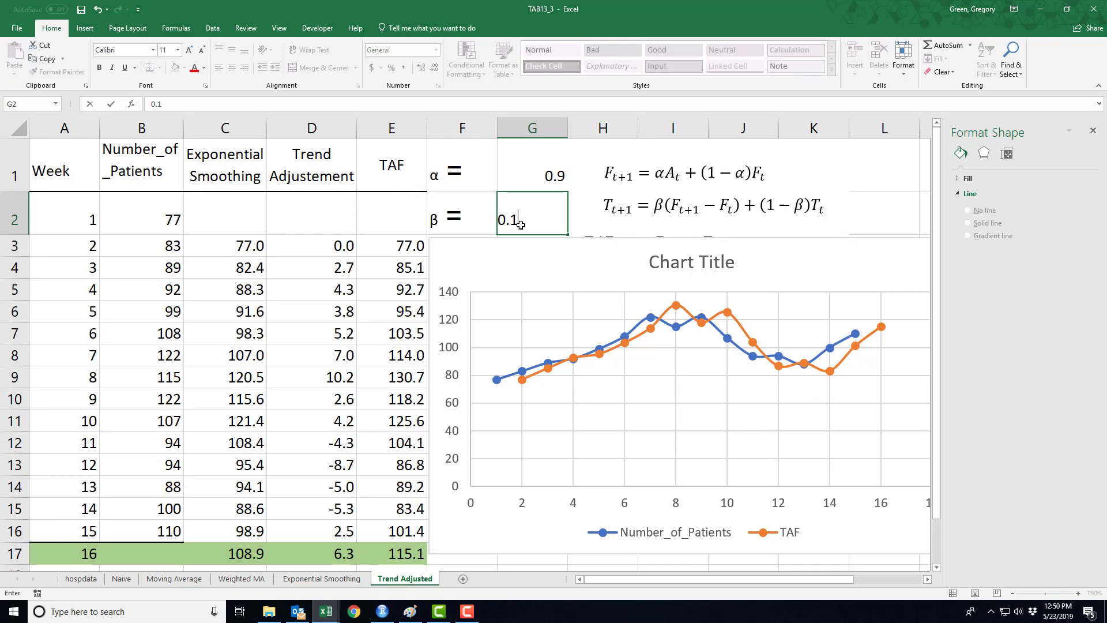
pyautogui.press('Return')
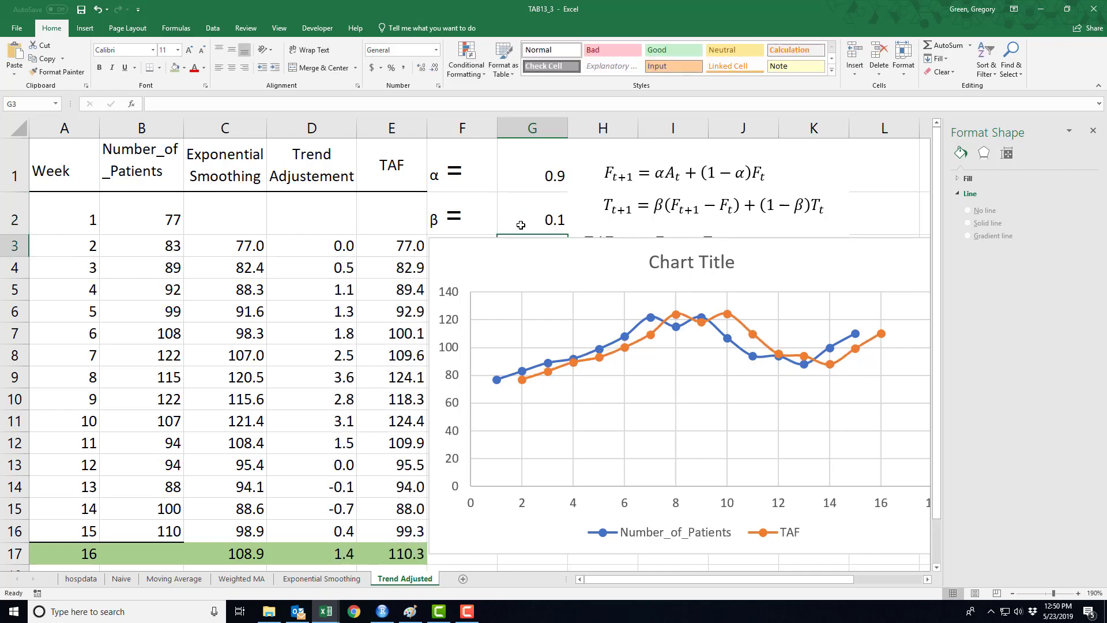
pyautogui.click(521, 225)
pyautogui.write('0')
pyautogui.press('Return')
pyautogui.write('2')
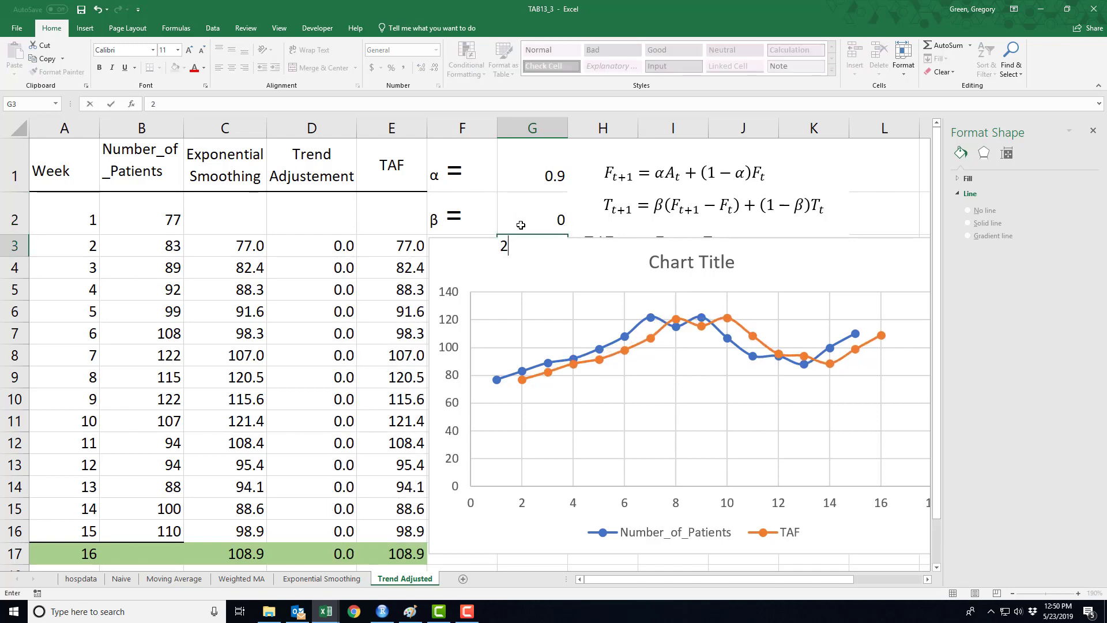
pyautogui.hotkey('ctrl', 'Return')
# Try β 0.2 and 0.3 in G2, then settle on 0.4, giving week 16 TAF 113.6.
pyautogui.click(521, 225)
pyautogui.write('0.2')
pyautogui.press('Return')
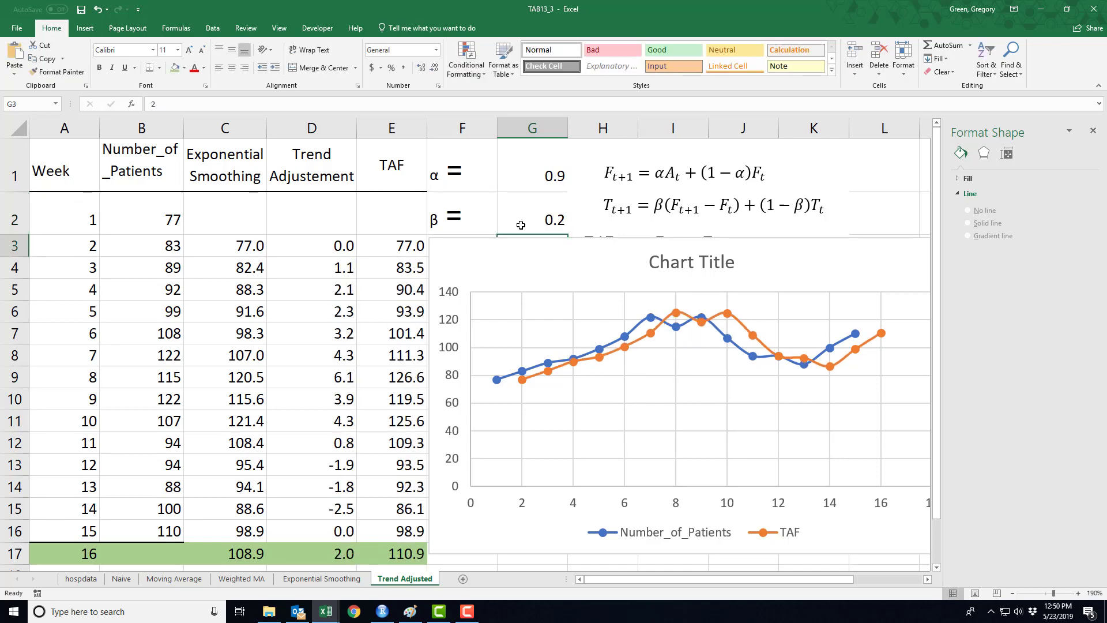
pyautogui.click(521, 225)
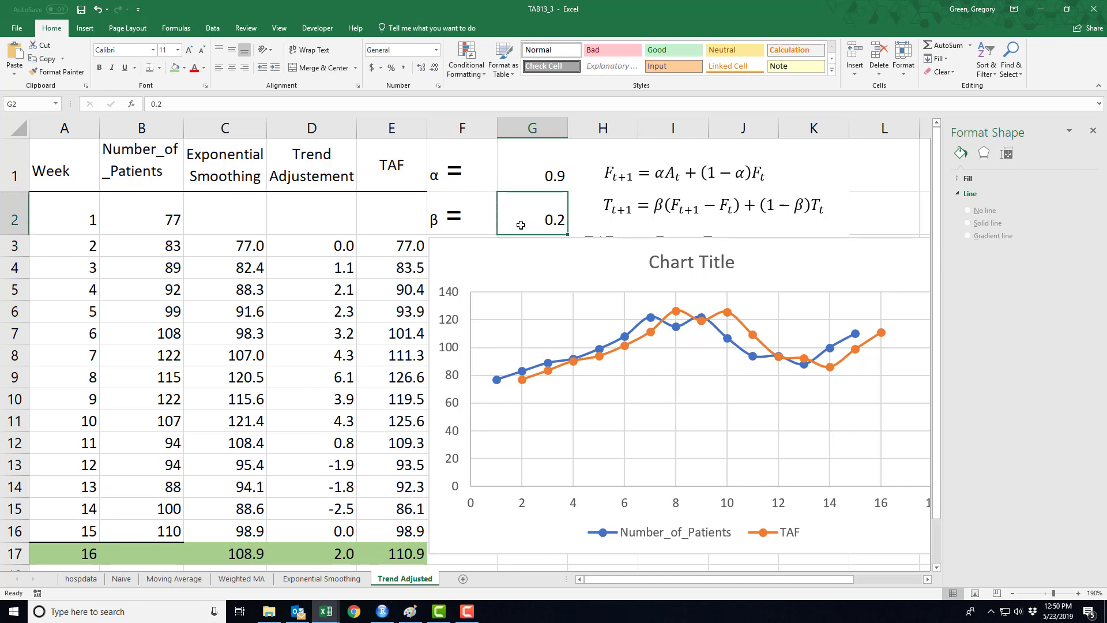
pyautogui.write('0.3')
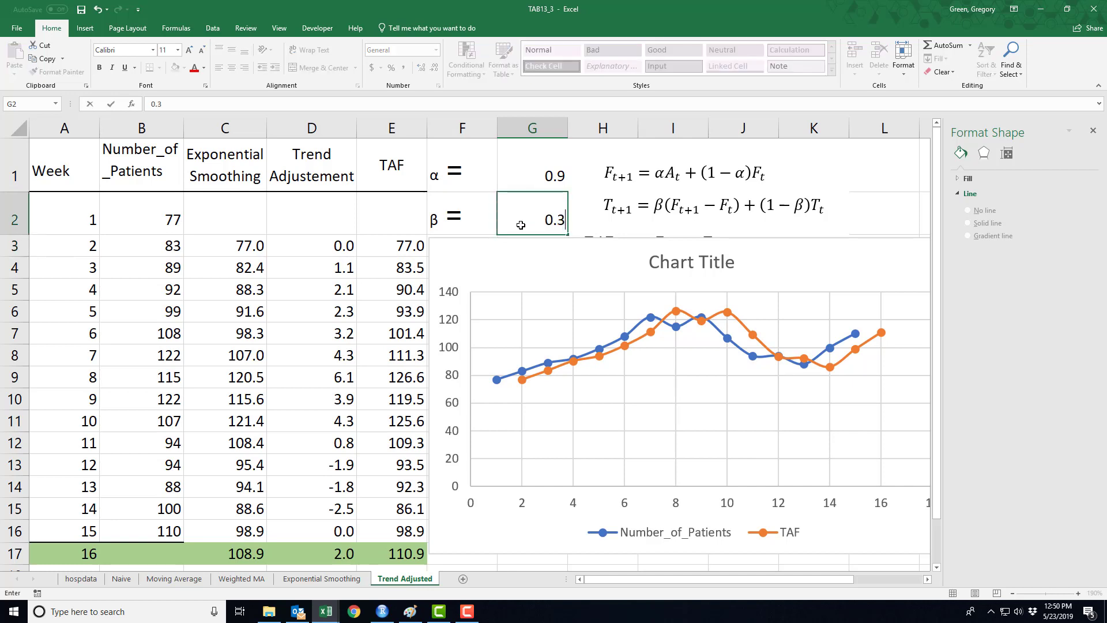
pyautogui.press('Return')
pyautogui.click(520, 225)
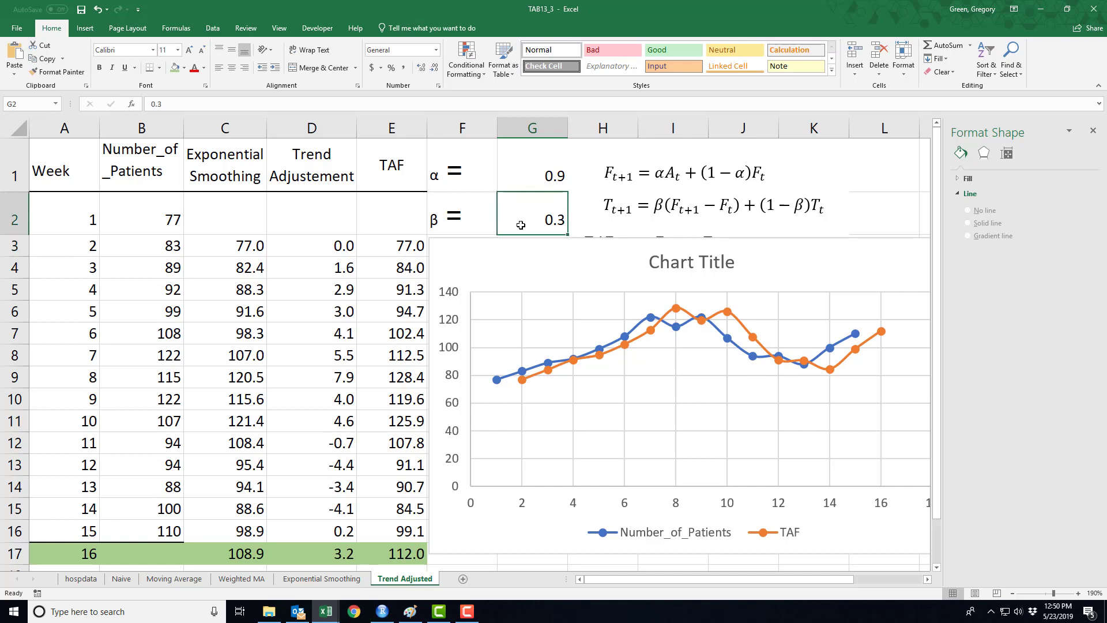
pyautogui.write('0.4')
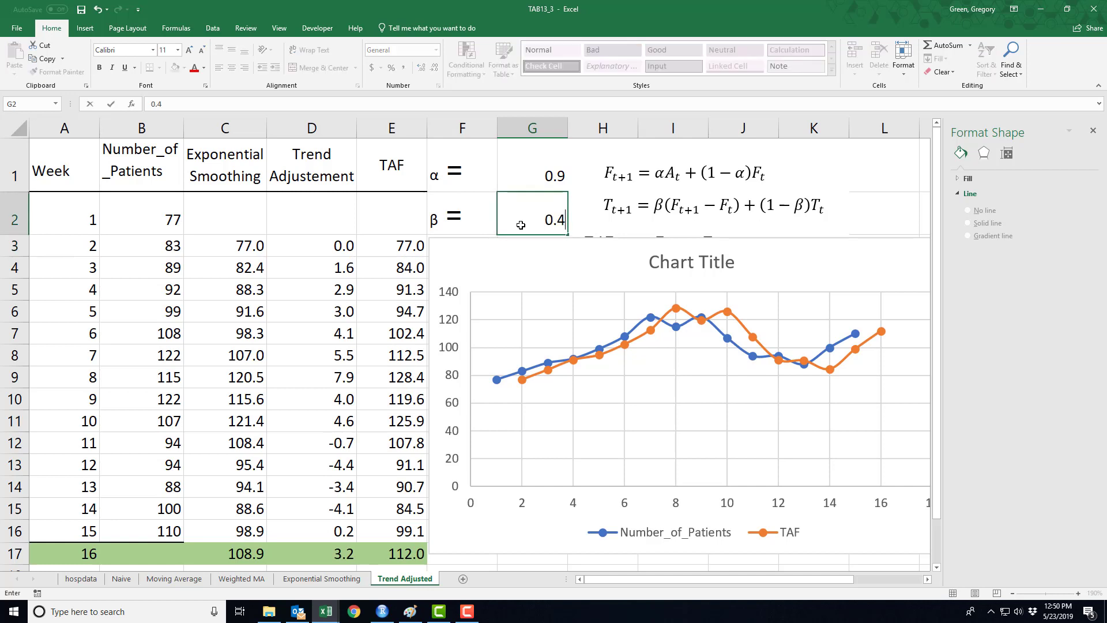
pyautogui.press('Return')
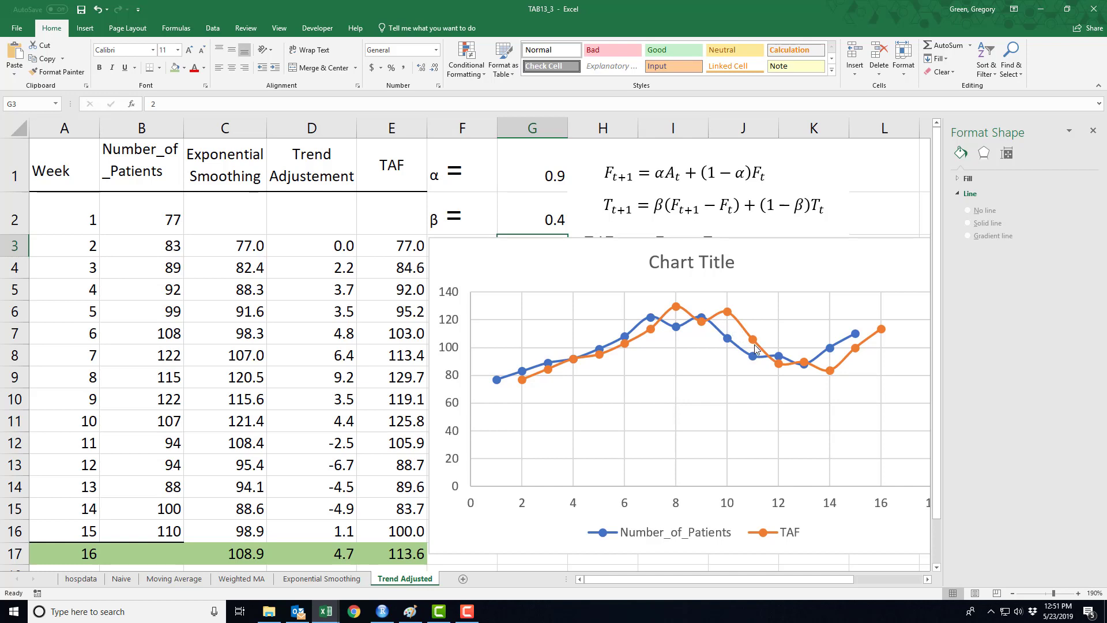
pyautogui.moveTo(749, 347)
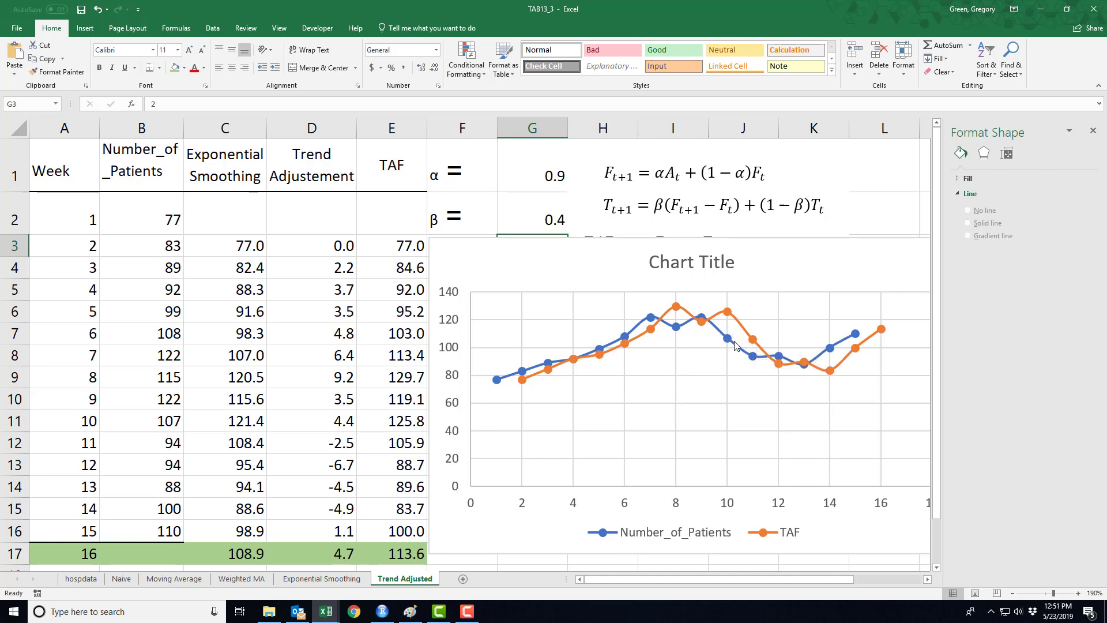